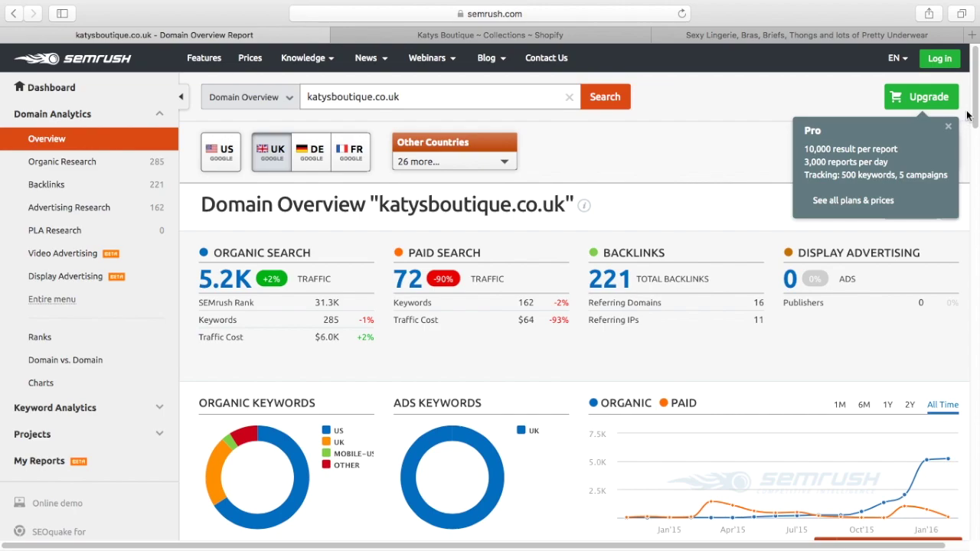
Step: Review the traffic charts, top organic keywords and position distribution in the katysboutique.co.uk domain overview
{"action": "scroll", "coordinate": [891, 136], "scroll_direction": "down", "scroll_amount": 3}
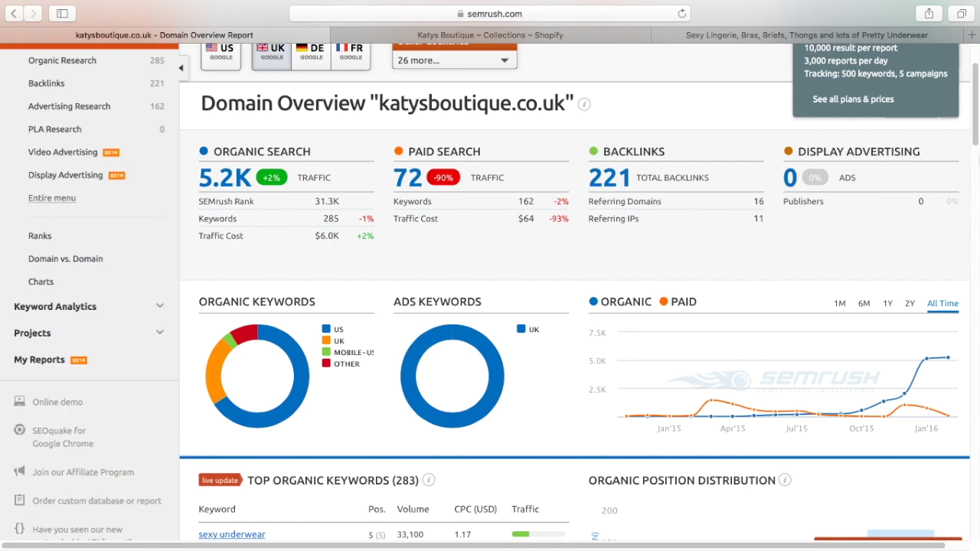
{"action": "left_click_drag", "start_coordinate": [978, 126], "coordinate": [977, 155]}
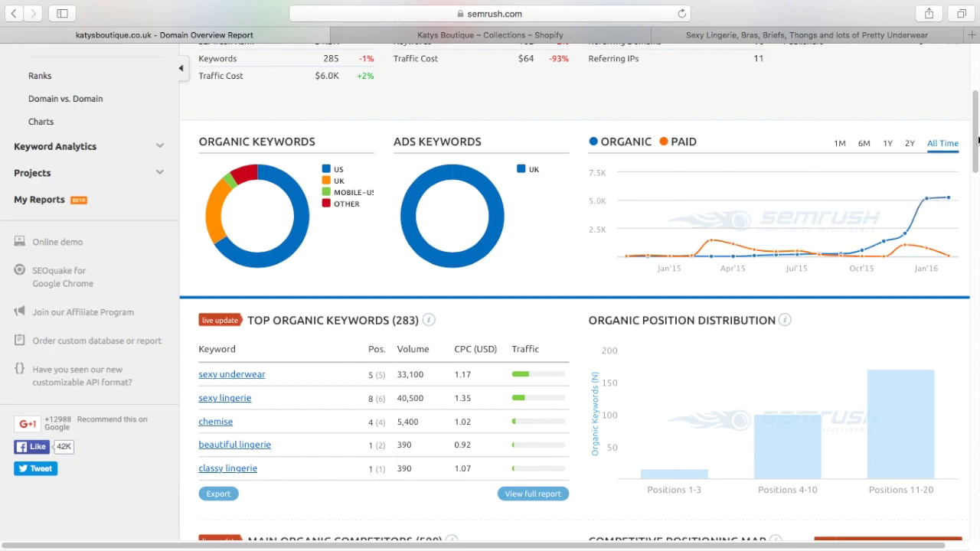
{"action": "scroll", "coordinate": [978, 140], "scroll_direction": "down", "scroll_amount": 2}
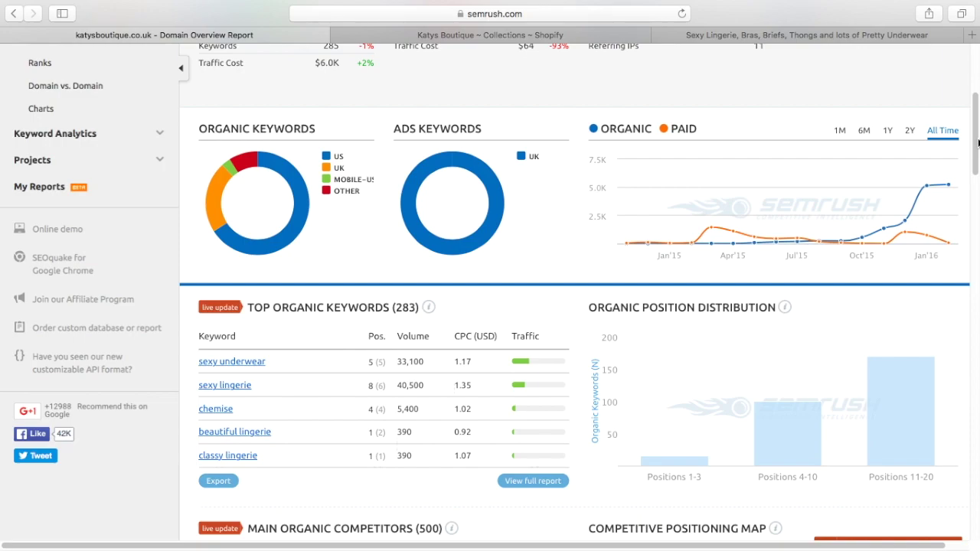
{"action": "scroll", "coordinate": [978, 143], "scroll_direction": "down", "scroll_amount": 3}
{"action": "scroll", "coordinate": [965, 115], "scroll_direction": "up", "scroll_amount": 10}
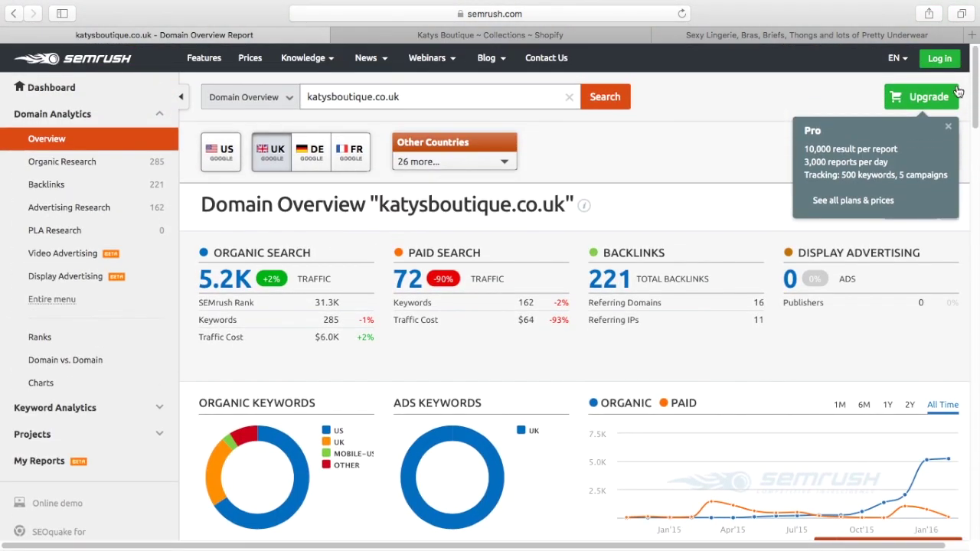
Step: Log in to SEMrush using the first saved account e-mail and its stored password
{"action": "left_click", "coordinate": [940, 58]}
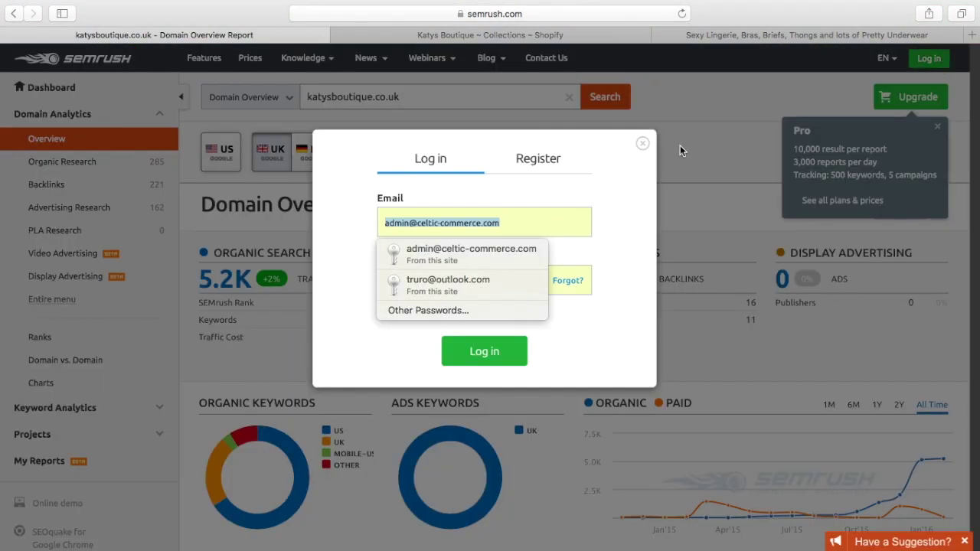
{"action": "left_click", "coordinate": [463, 253]}
{"action": "left_click", "coordinate": [492, 357]}
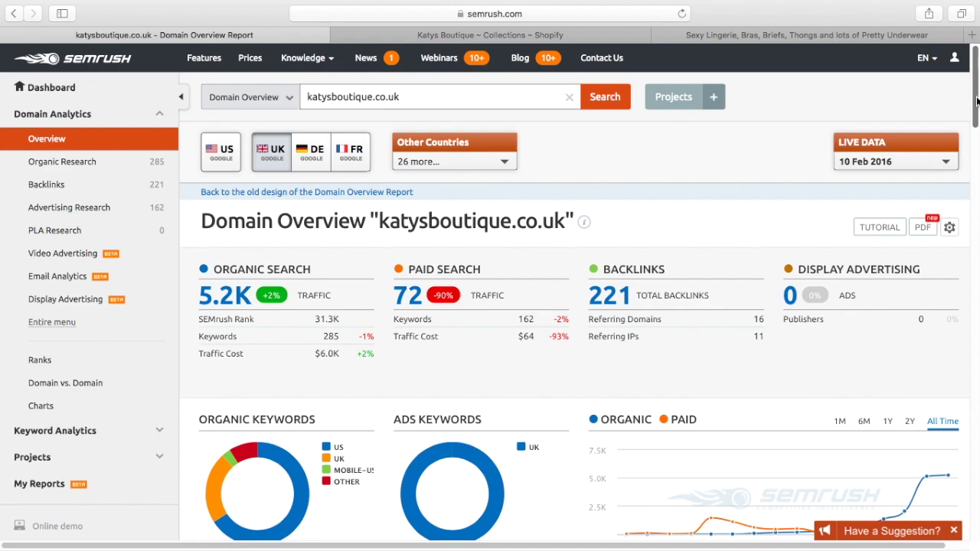
Step: Open the Keyword Analytics overview report for katysboutique.co.uk
{"action": "left_click", "coordinate": [420, 101]}
{"action": "left_click_drag", "start_coordinate": [420, 101], "coordinate": [282, 102]}
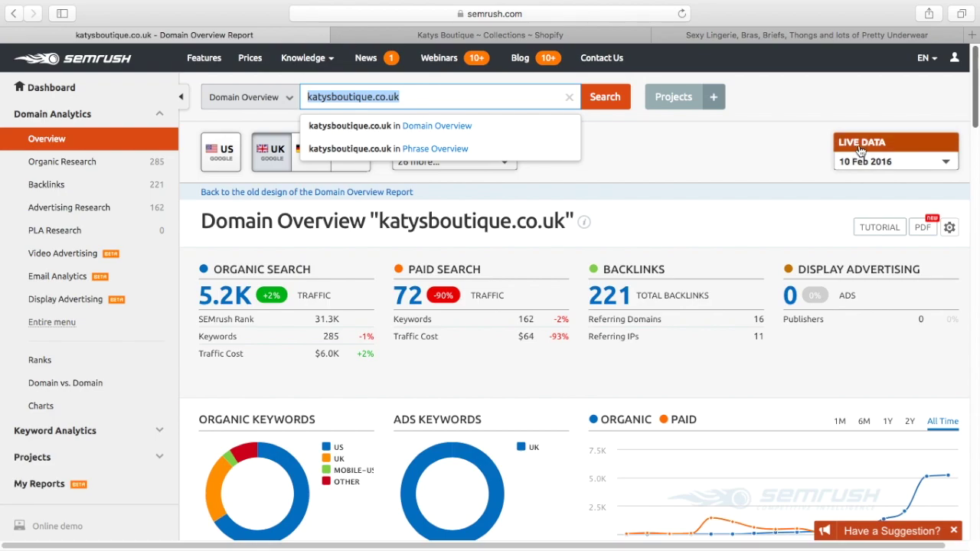
{"action": "scroll", "coordinate": [977, 101], "scroll_direction": "down", "scroll_amount": 2}
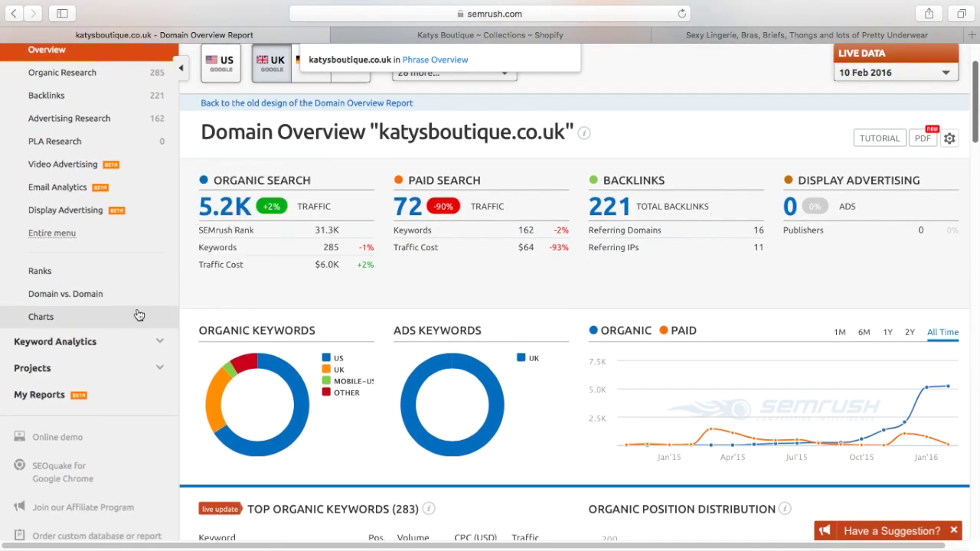
{"action": "left_click", "coordinate": [81, 342]}
{"action": "left_click", "coordinate": [73, 367]}
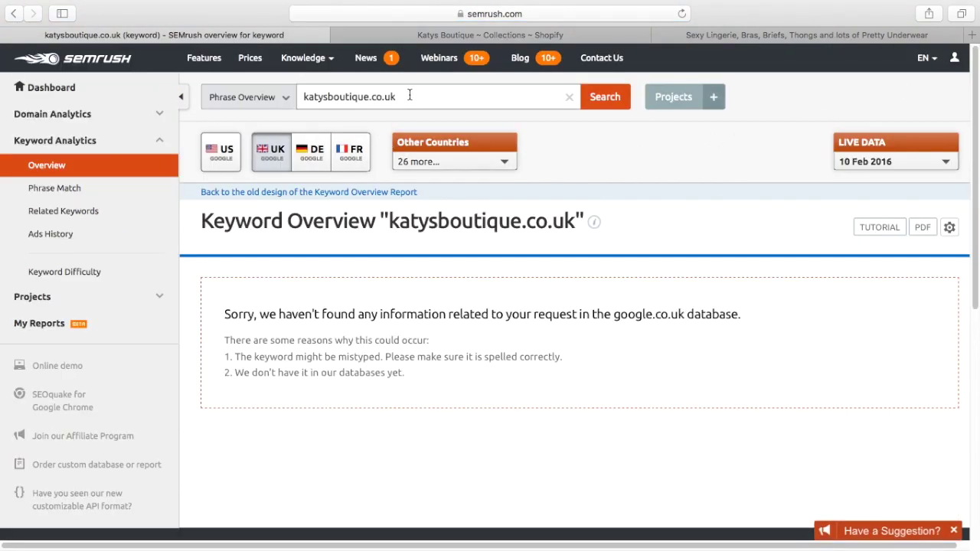
Step: Look up the keyword "lingerie" in the phrase overview and examine its phrase match keywords and volumes
{"action": "left_click_drag", "start_coordinate": [409, 95], "coordinate": [277, 92]}
{"action": "type", "text": "lingerie"}
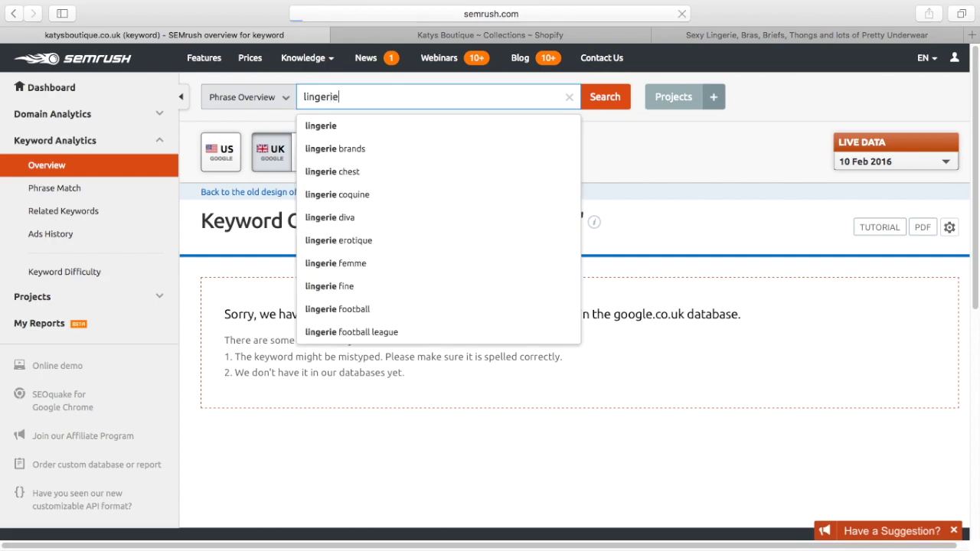
{"action": "key", "text": "Return"}
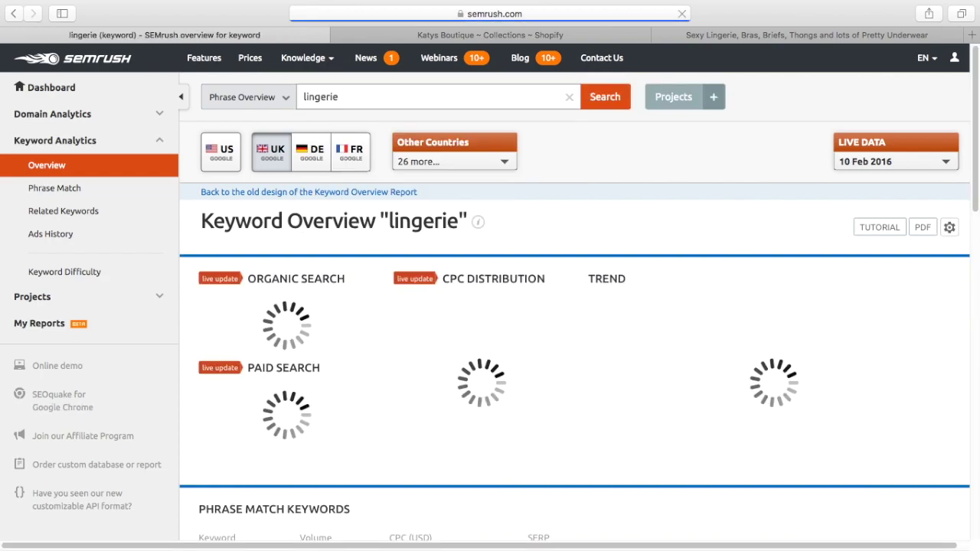
{"action": "left_click_drag", "start_coordinate": [976, 96], "coordinate": [972, 189]}
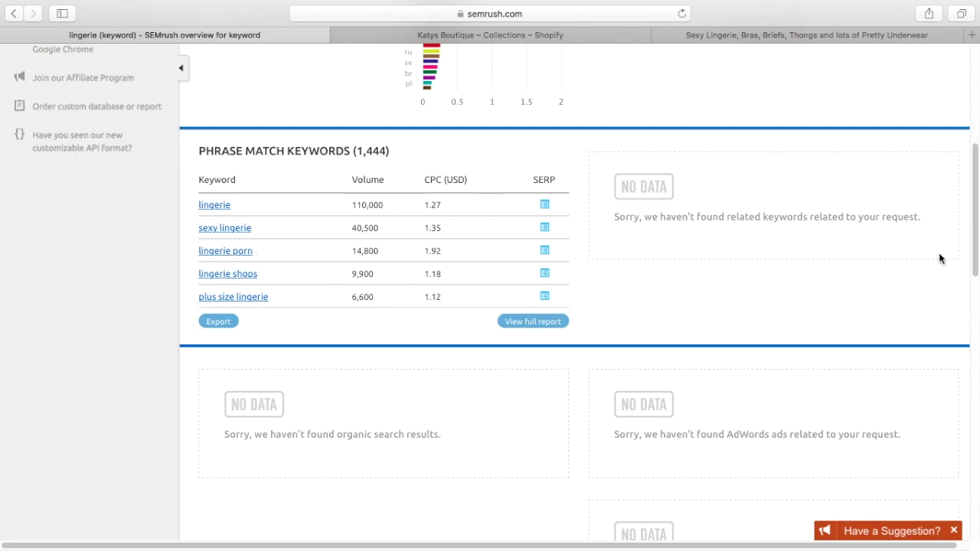
{"action": "scroll", "coordinate": [940, 258], "scroll_direction": "up", "scroll_amount": 5}
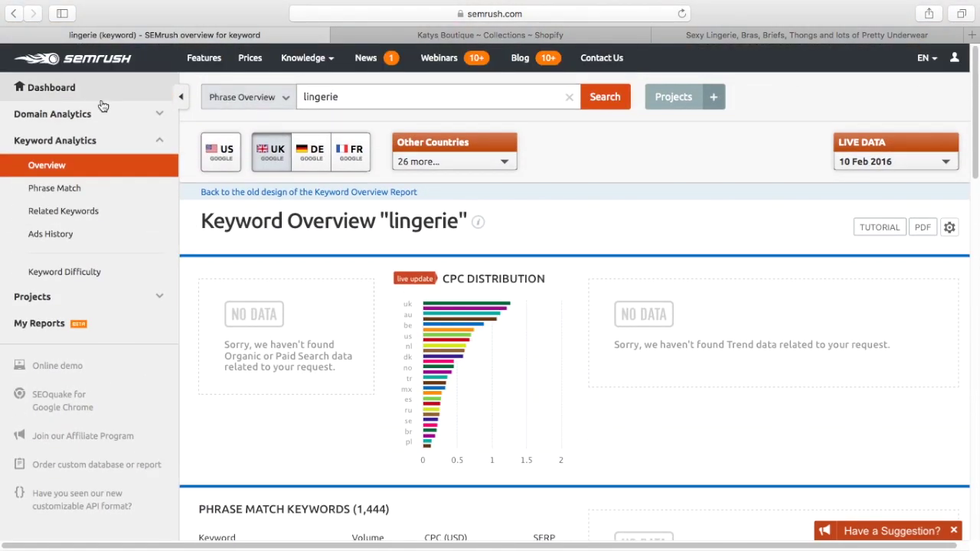
Step: Go to the SEMrush dashboard and open the Katys Boutique position tracking campaign
{"action": "left_click", "coordinate": [76, 89]}
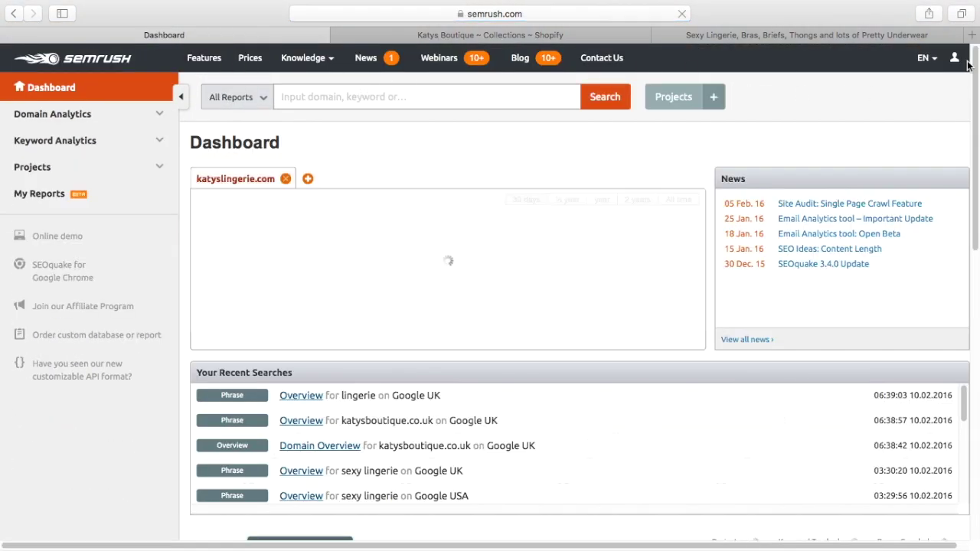
{"action": "scroll", "coordinate": [967, 67], "scroll_direction": "down", "scroll_amount": 2}
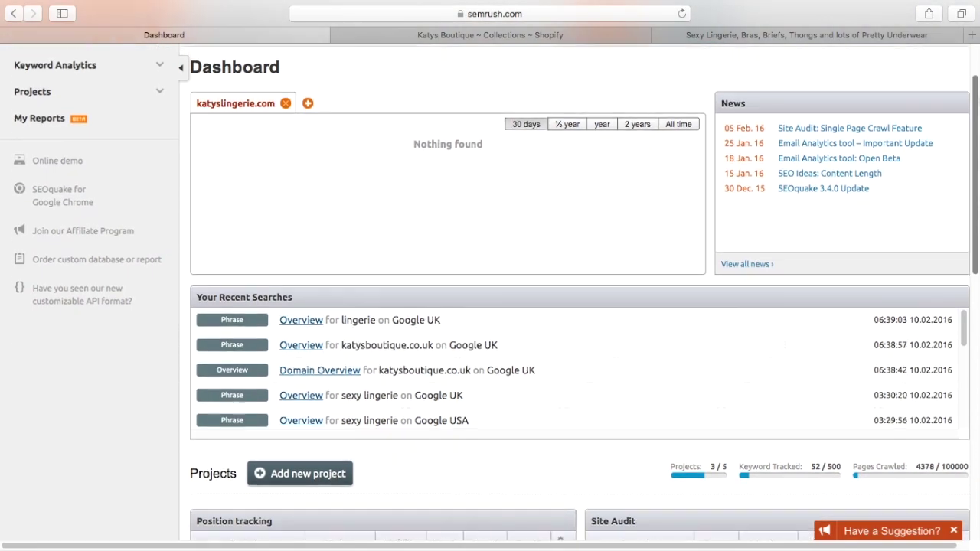
{"action": "scroll", "coordinate": [580, 292], "scroll_direction": "down", "scroll_amount": 5}
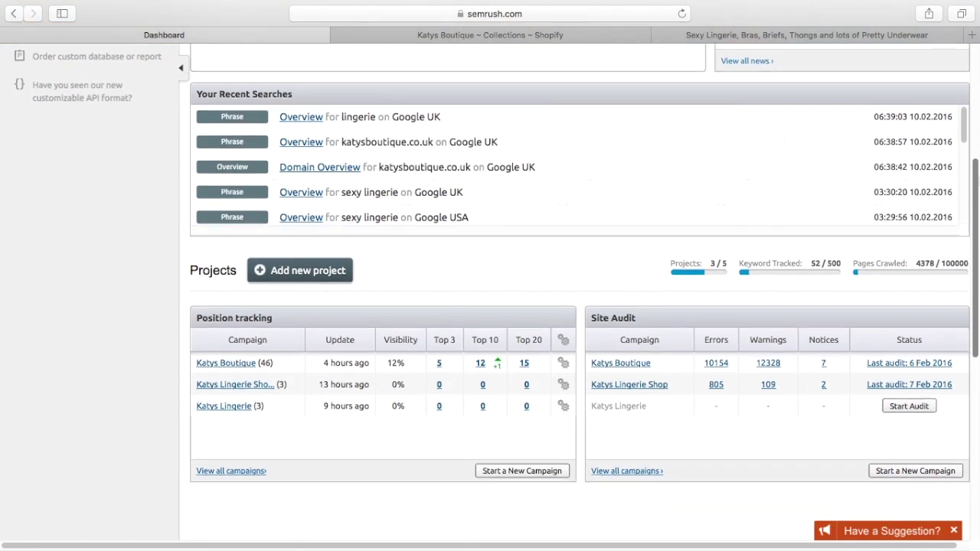
{"action": "scroll", "coordinate": [638, 162], "scroll_direction": "down", "scroll_amount": 1}
{"action": "left_click", "coordinate": [224, 351]}
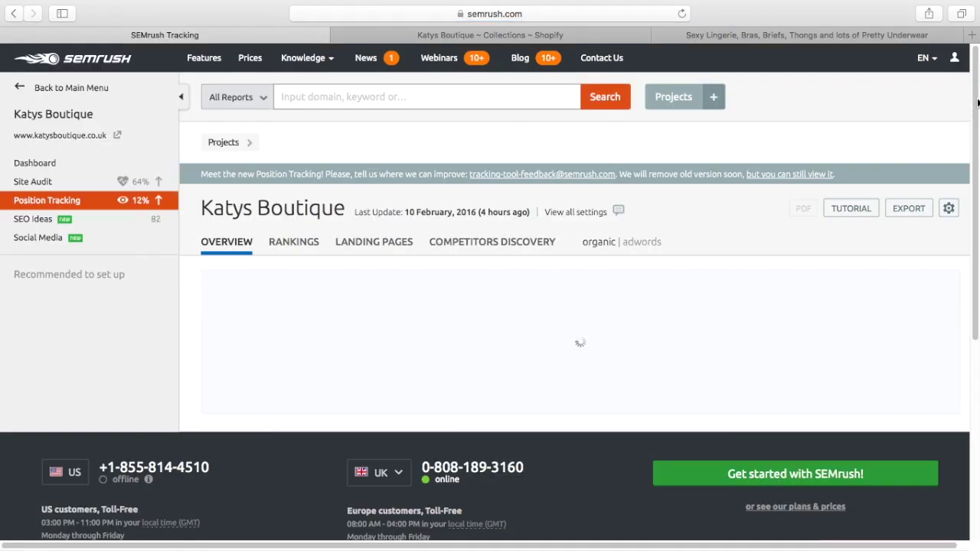
Step: Examine the Katys Boutique visibility trend and the positions and search volumes of all tracked keywords in Rankings Overview
{"action": "scroll", "coordinate": [978, 111], "scroll_direction": "down", "scroll_amount": 3}
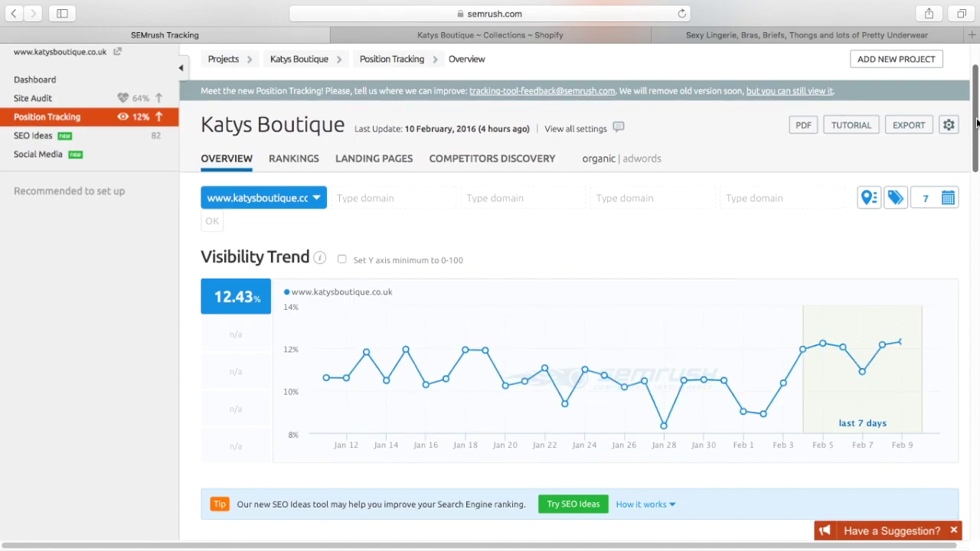
{"action": "scroll", "coordinate": [977, 122], "scroll_direction": "down", "scroll_amount": 10}
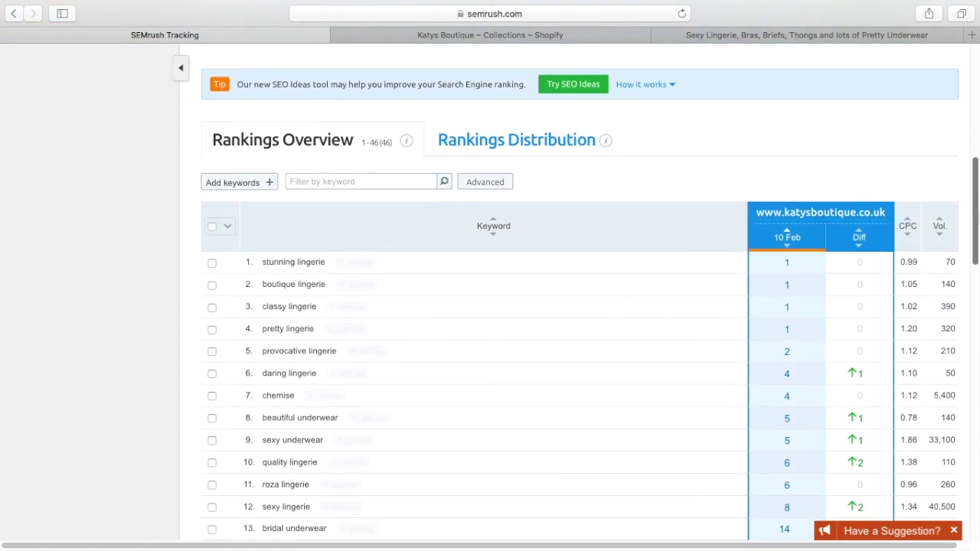
{"action": "scroll", "coordinate": [582, 307], "scroll_direction": "down", "scroll_amount": 2}
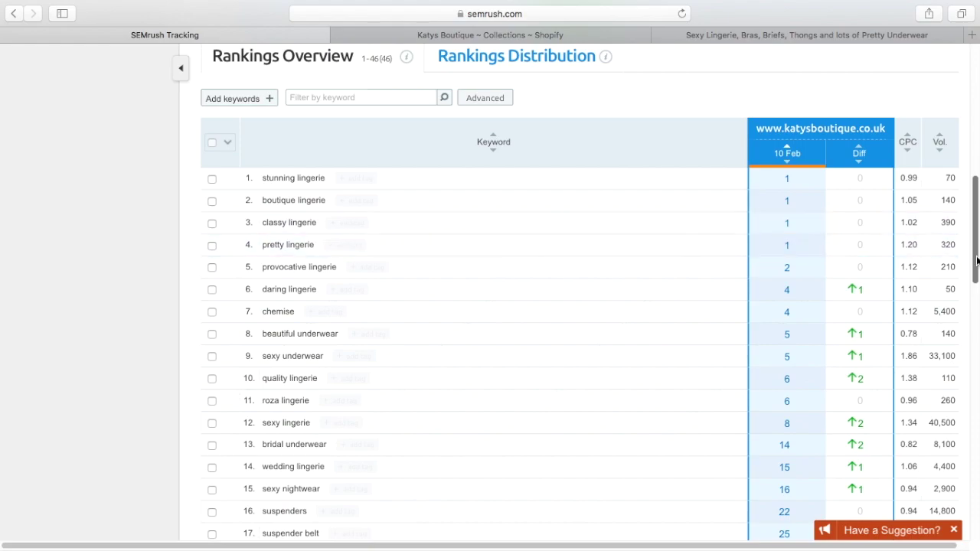
{"action": "left_click_drag", "start_coordinate": [976, 261], "coordinate": [978, 293]}
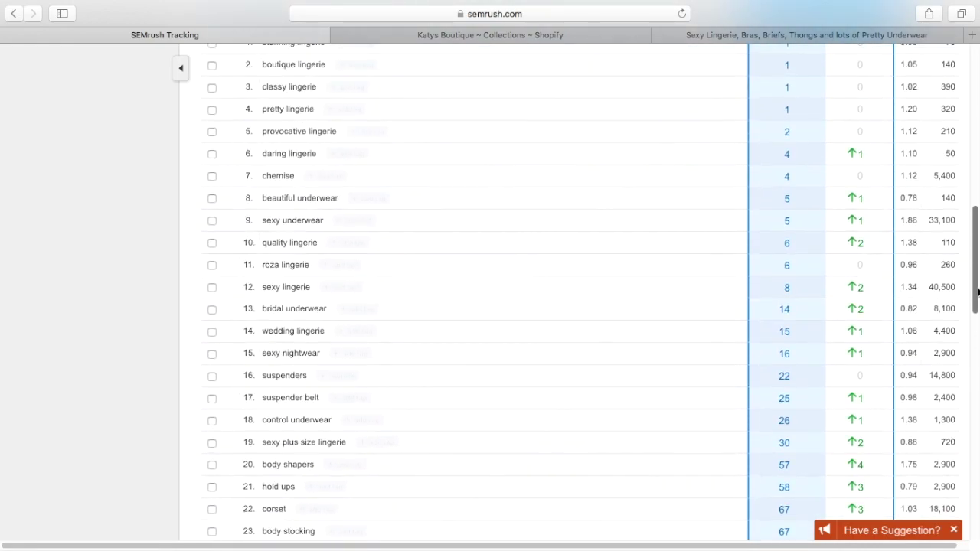
{"action": "left_click_drag", "start_coordinate": [978, 291], "coordinate": [979, 417]}
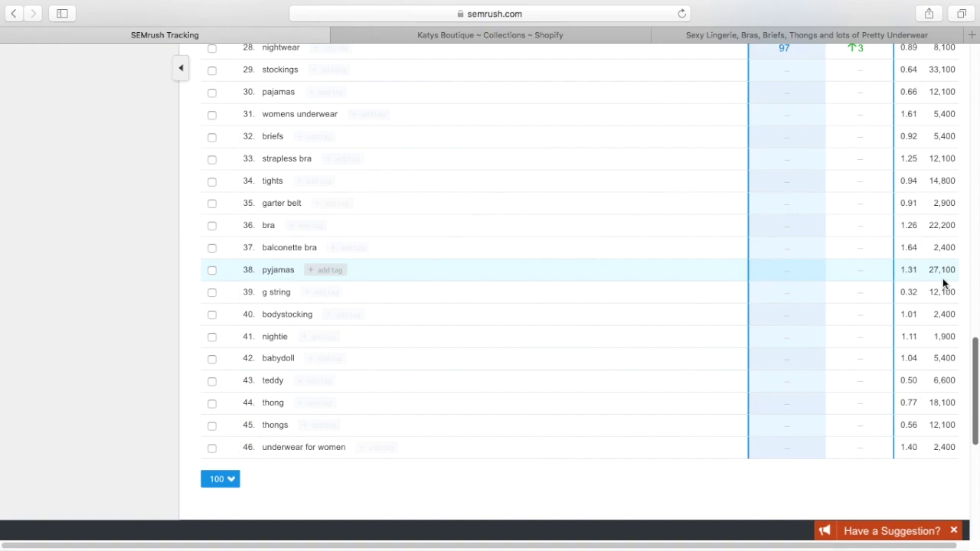
{"action": "scroll", "coordinate": [976, 339], "scroll_direction": "up", "scroll_amount": 5}
{"action": "scroll", "coordinate": [575, 306], "scroll_direction": "up", "scroll_amount": 15}
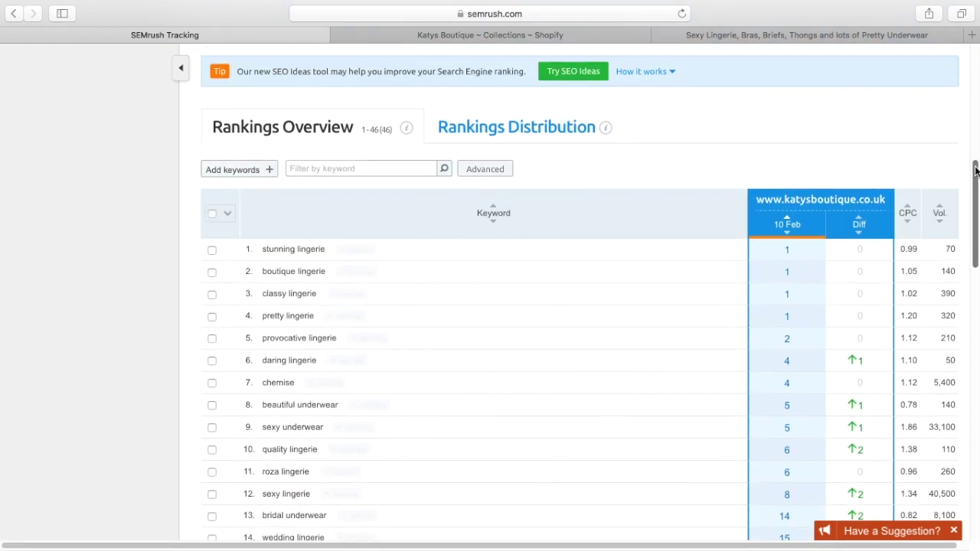
Step: Switch to the Katys Boutique storefront and inspect the categories listed under Lingerie and Nightwear
{"action": "left_click", "coordinate": [777, 34]}
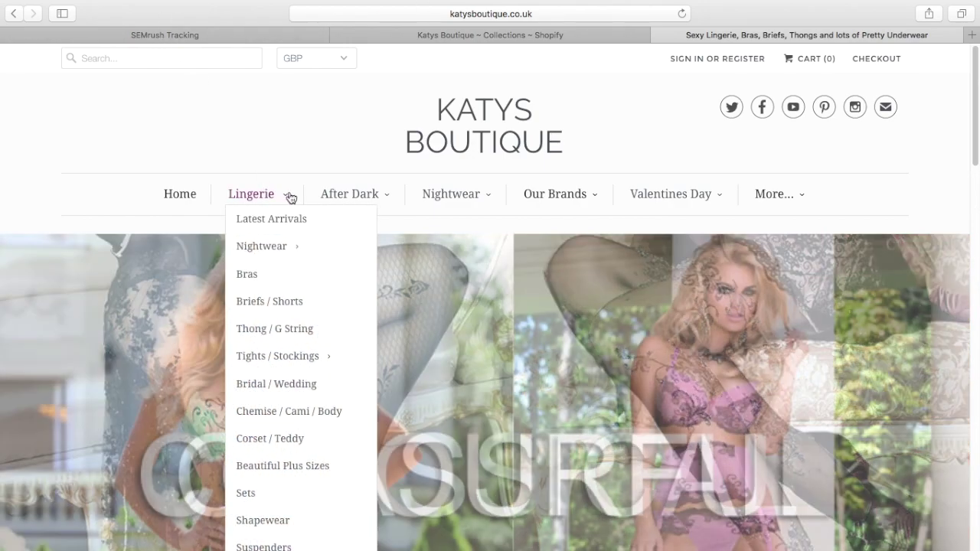
{"action": "mouse_move", "coordinate": [364, 203]}
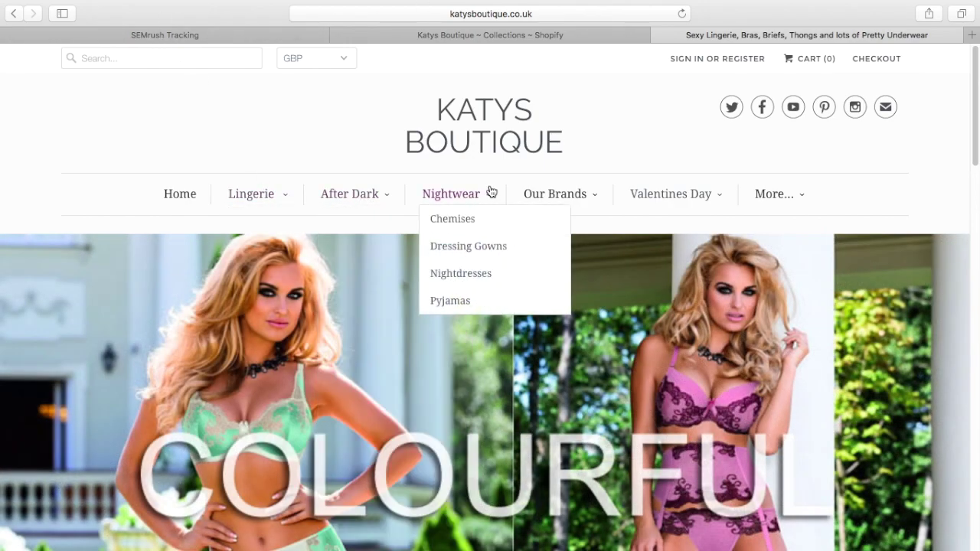
{"action": "mouse_move", "coordinate": [273, 201]}
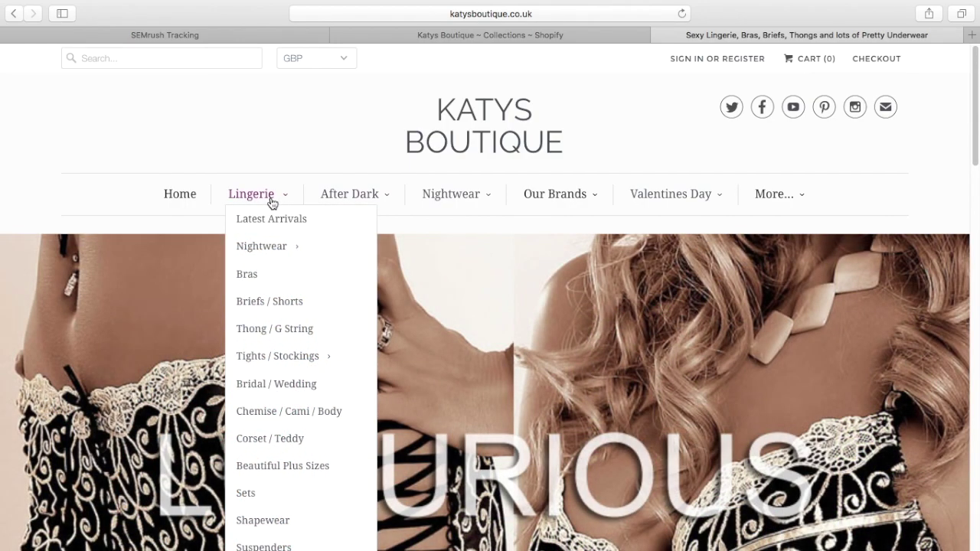
{"action": "mouse_move", "coordinate": [282, 247]}
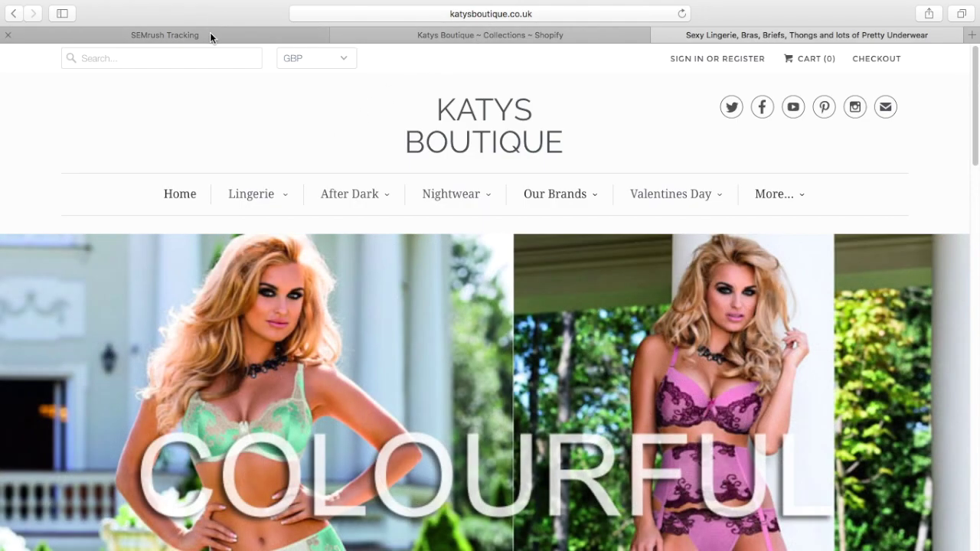
Step: Return to the SEMrush position tracking report and recheck the keyword rankings against the store's categories
{"action": "left_click", "coordinate": [210, 32]}
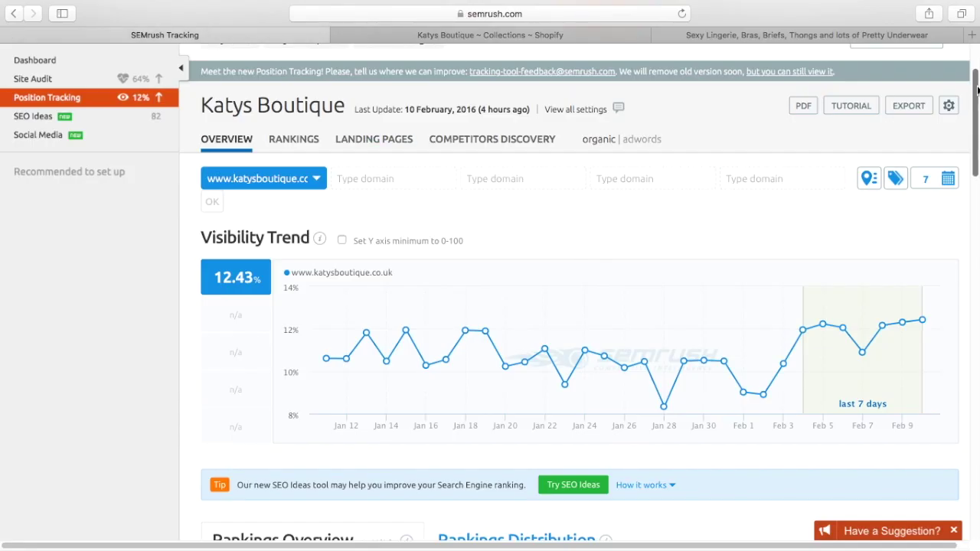
{"action": "left_click_drag", "start_coordinate": [978, 92], "coordinate": [974, 230]}
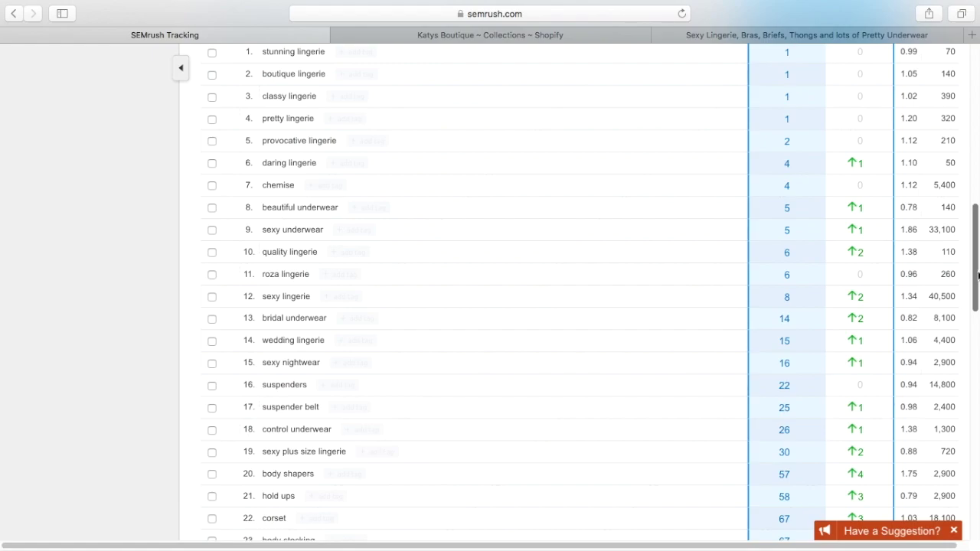
{"action": "scroll", "coordinate": [977, 275], "scroll_direction": "up", "scroll_amount": 10}
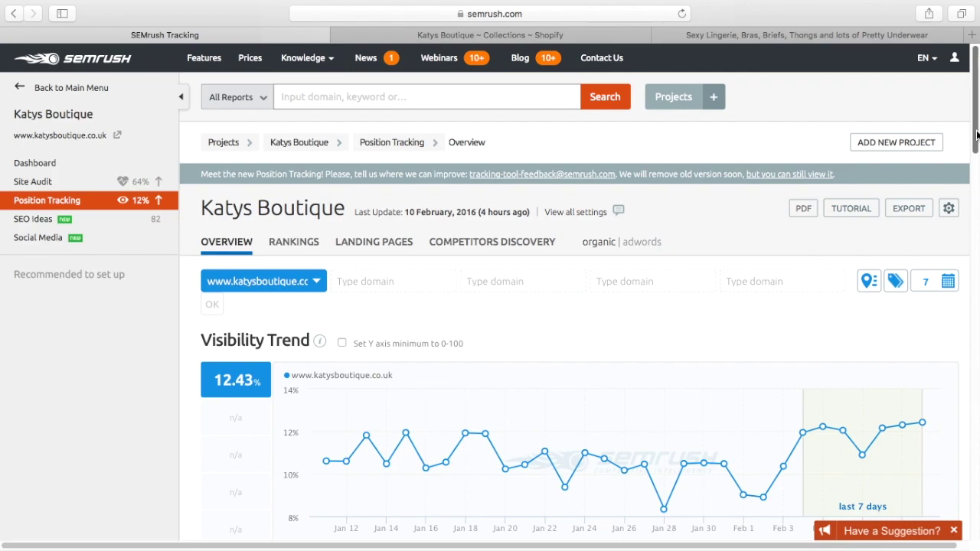
Step: Switch to the Shopify admin's Collections page and change the collection search from "pyjamas" to "pajamas"
{"action": "left_click", "coordinate": [836, 35]}
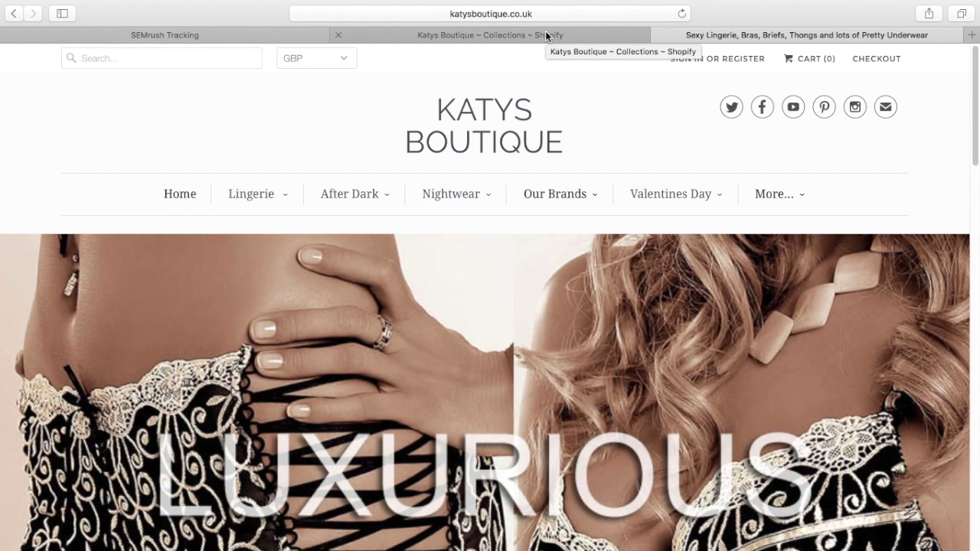
{"action": "left_click", "coordinate": [547, 35]}
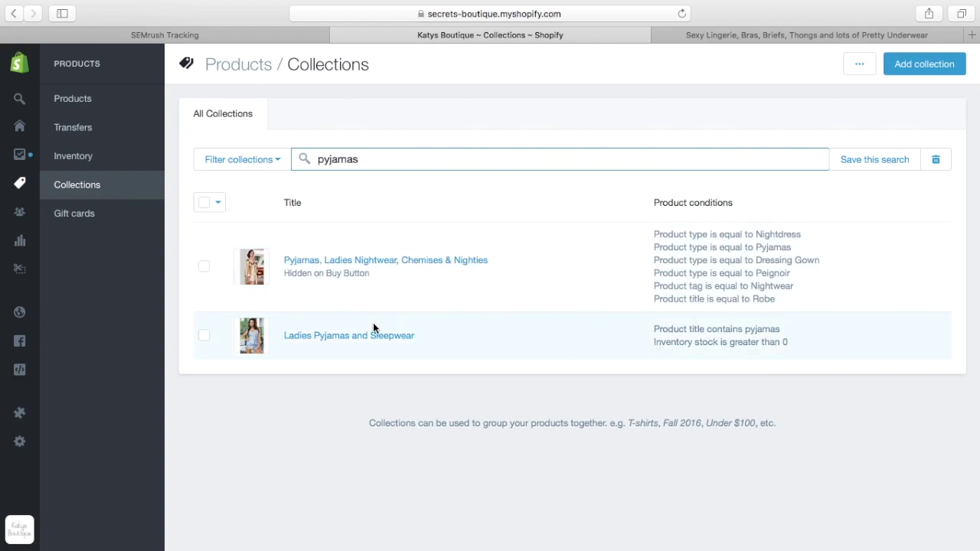
{"action": "left_click", "coordinate": [331, 160]}
{"action": "key", "text": "BackSpace"}
{"action": "type", "text": "a"}
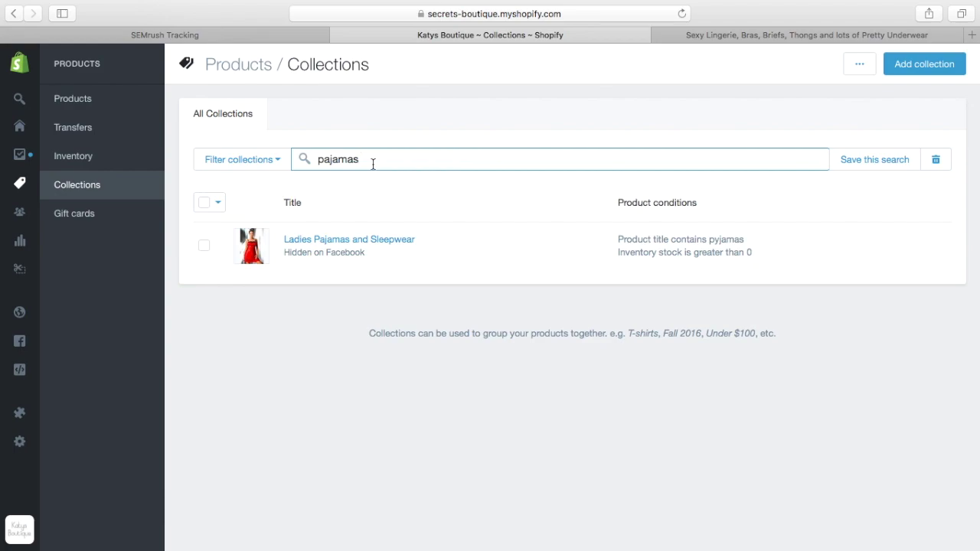
{"action": "left_click", "coordinate": [237, 36]}
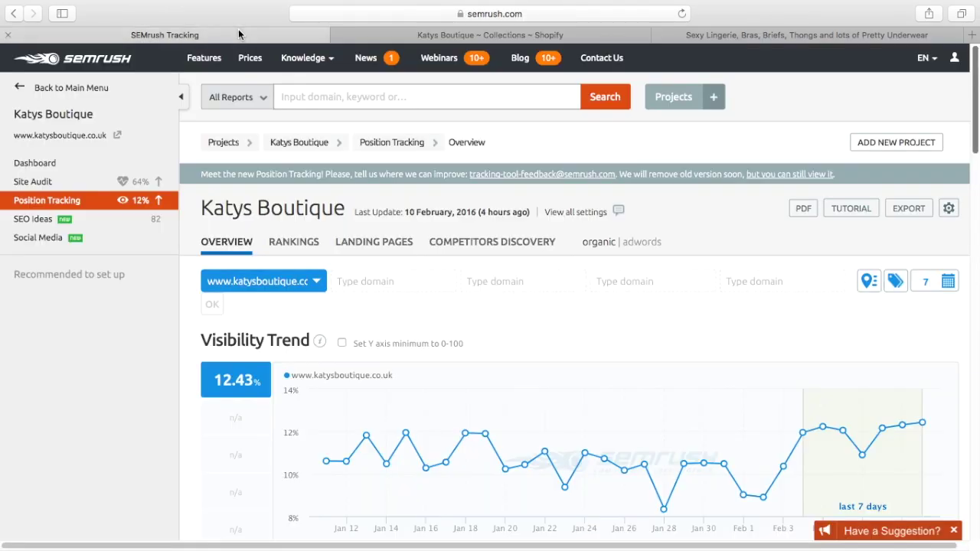
{"action": "left_click", "coordinate": [498, 34]}
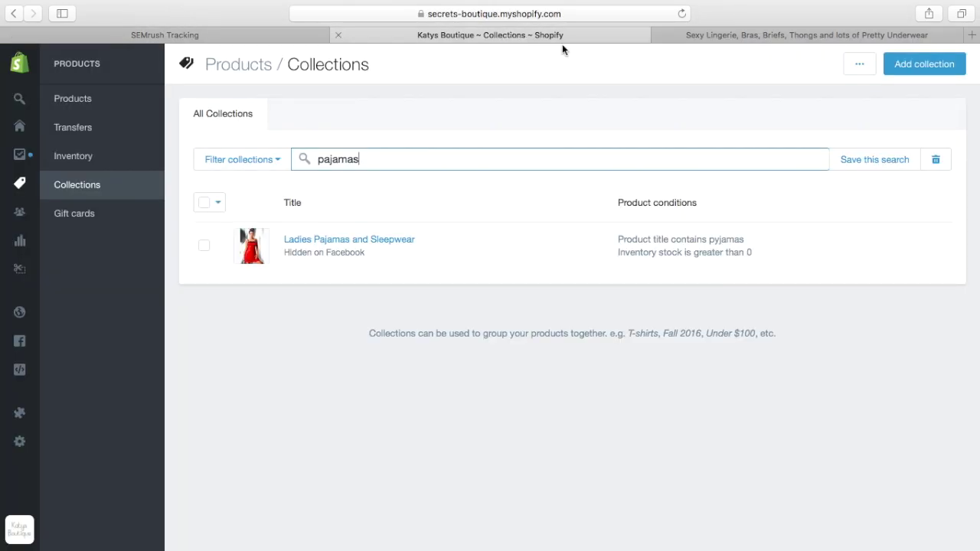
Step: Change the collection search to "pyjamas" and open the Ladies Pyjamas and Sleepwear collection
{"action": "left_click", "coordinate": [329, 158]}
{"action": "key", "text": "BackSpace"}
{"action": "type", "text": "y"}
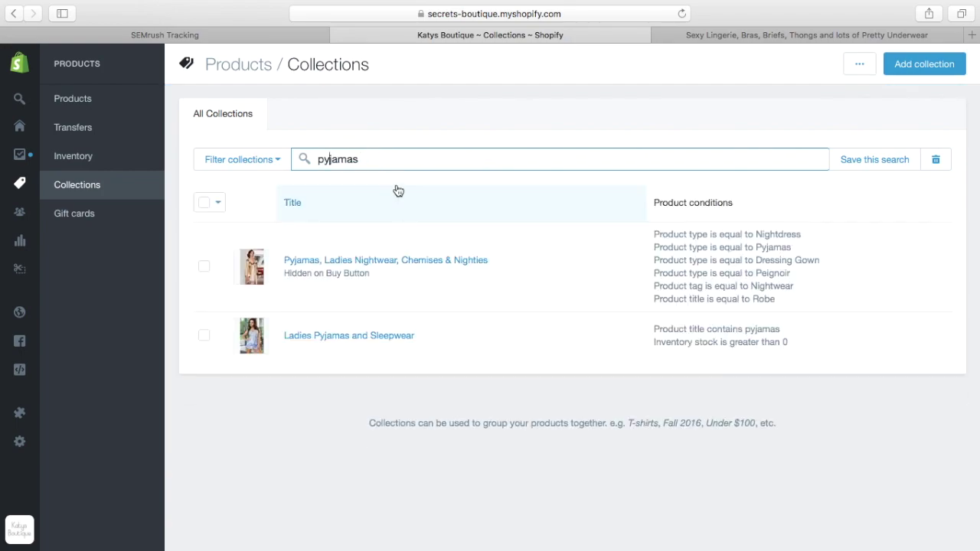
{"action": "left_click", "coordinate": [381, 341]}
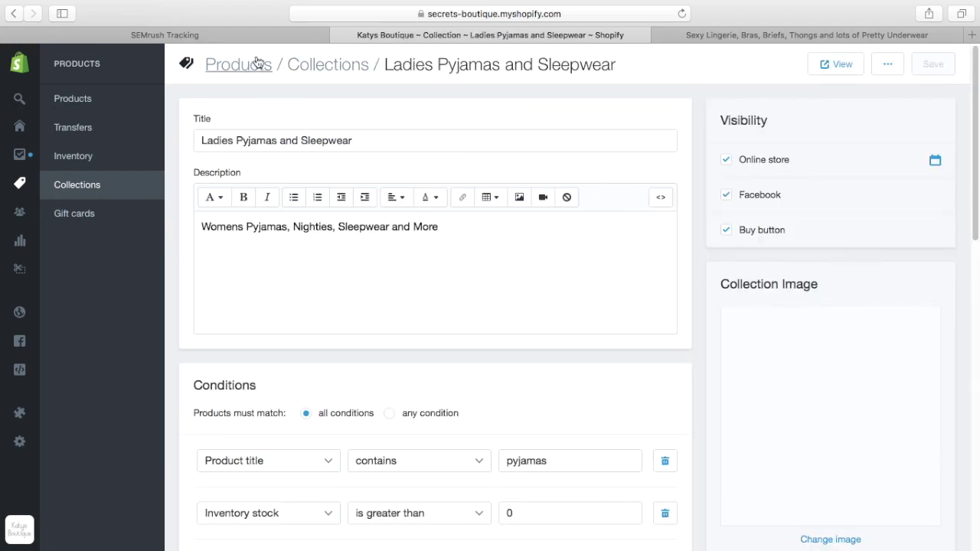
Step: Switch to the SEMrush position tracking report and compare the positions and search volumes of the tracked keywords, including pajamas and pyjamas
{"action": "left_click", "coordinate": [241, 35]}
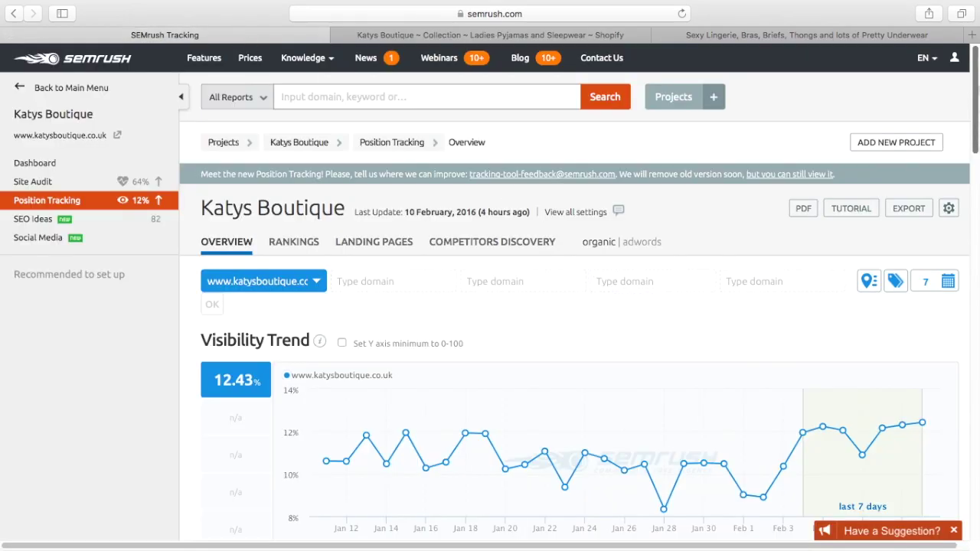
{"action": "left_click_drag", "start_coordinate": [978, 89], "coordinate": [970, 272]}
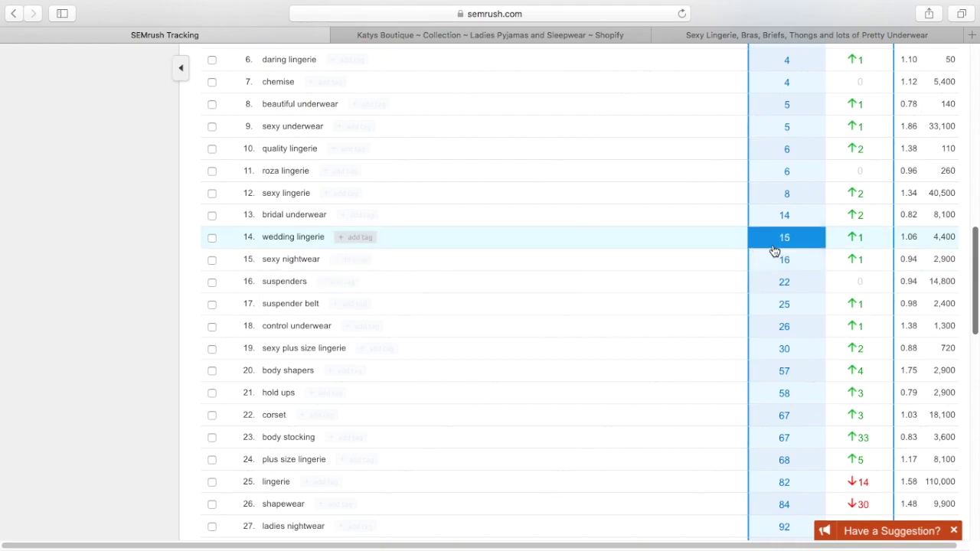
{"action": "left_click_drag", "start_coordinate": [975, 291], "coordinate": [973, 376]}
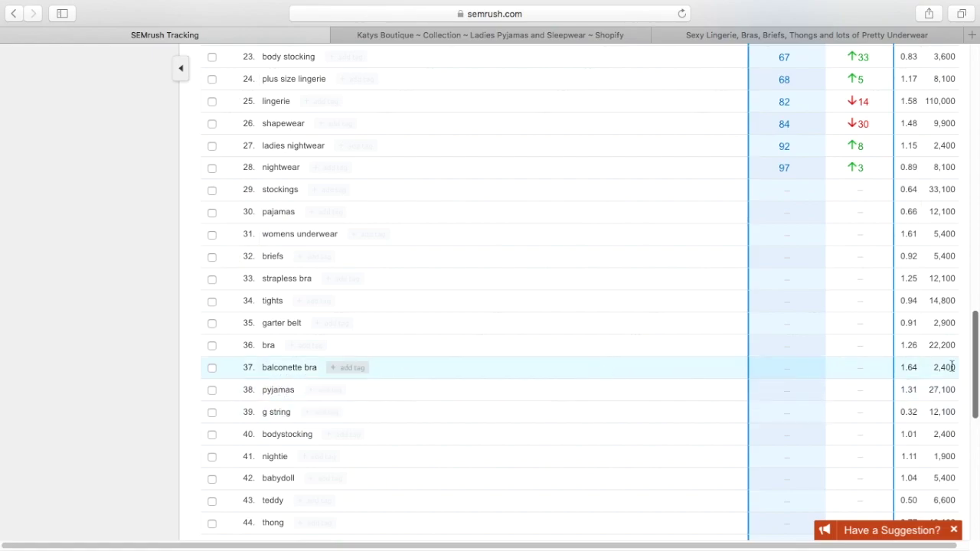
{"action": "left_click_drag", "start_coordinate": [978, 355], "coordinate": [978, 86]}
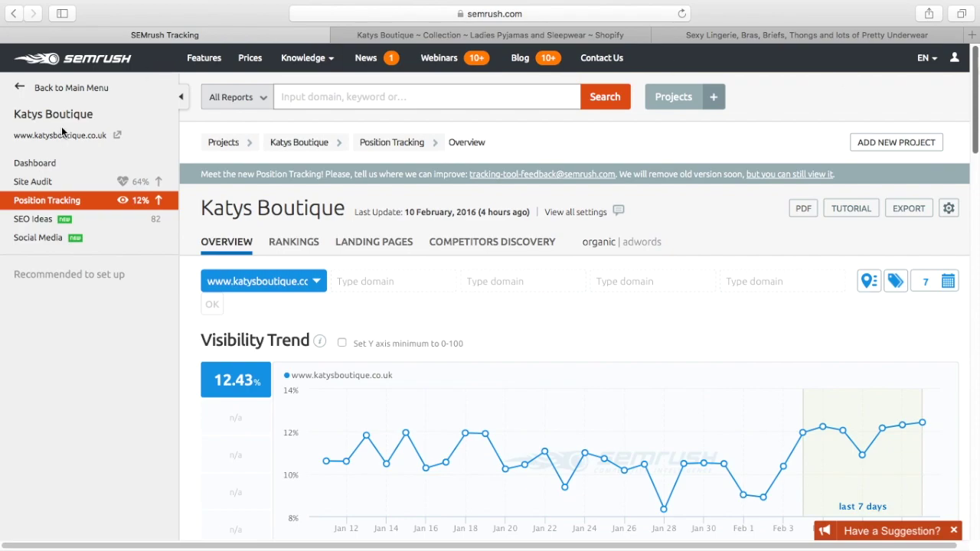
Step: Search SEMrush for "pyjamas" and examine its phrase match keywords, related keywords and organic search results
{"action": "left_click", "coordinate": [307, 101]}
{"action": "type", "text": "p"}
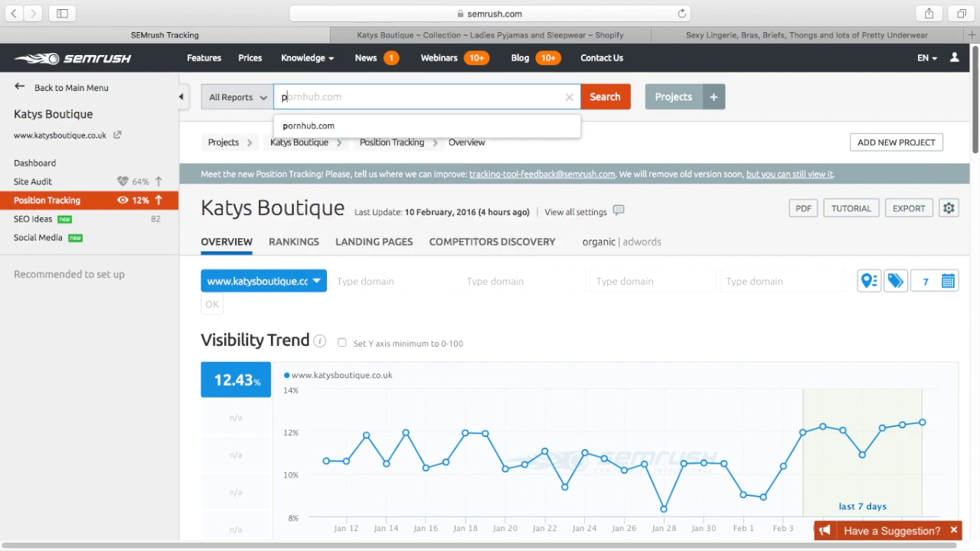
{"action": "type", "text": "yjamas"}
{"action": "key", "text": "Return"}
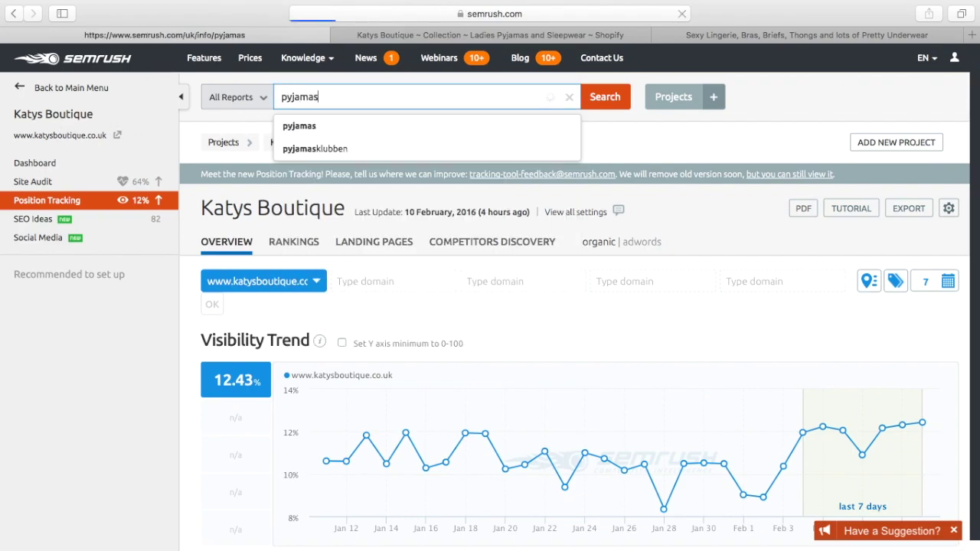
{"action": "left_click_drag", "start_coordinate": [978, 96], "coordinate": [978, 187]}
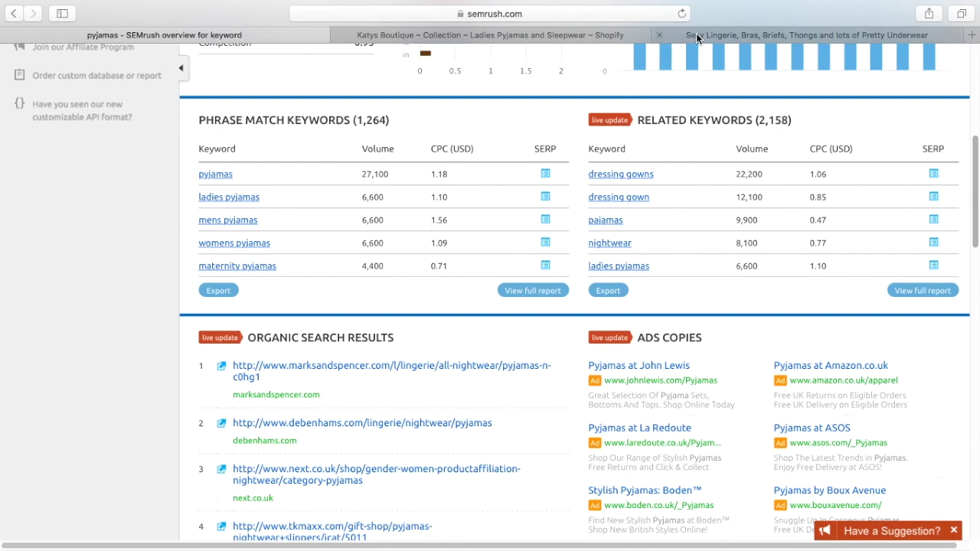
Step: Compare the keyword data with the Ladies Pyjamas and Sleepwear collection in Shopify, expanding its website SEO fields and highlighting the URL's "pyjamas" handle
{"action": "left_click", "coordinate": [569, 42]}
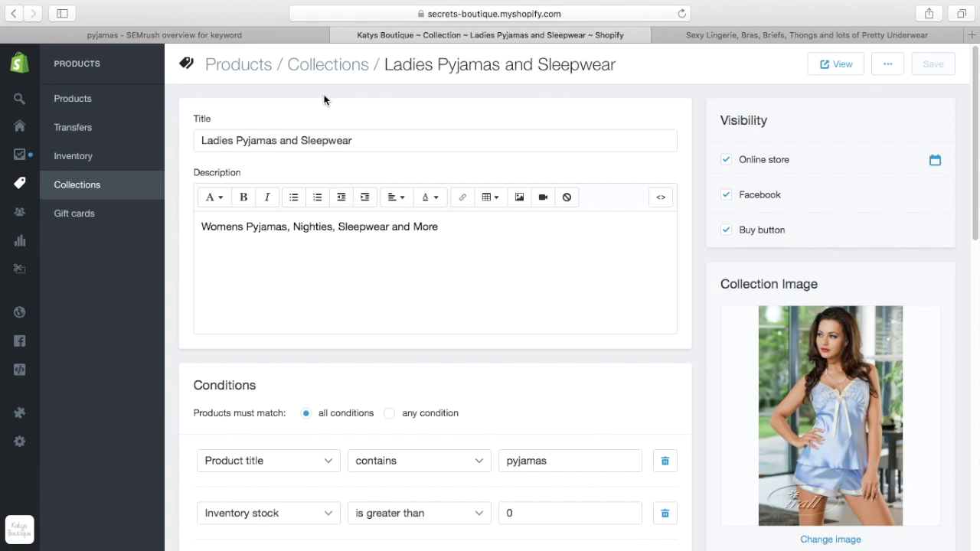
{"action": "left_click", "coordinate": [261, 34]}
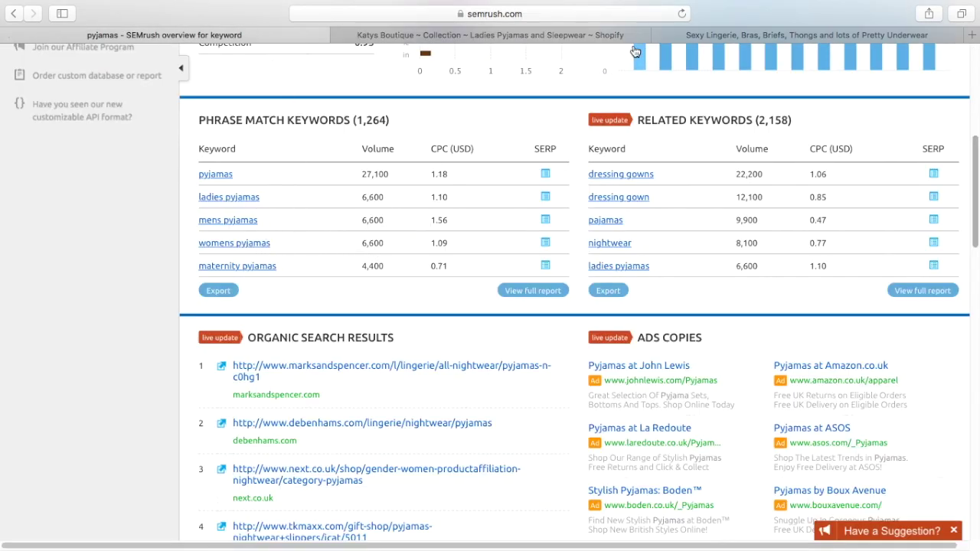
{"action": "left_click", "coordinate": [599, 35]}
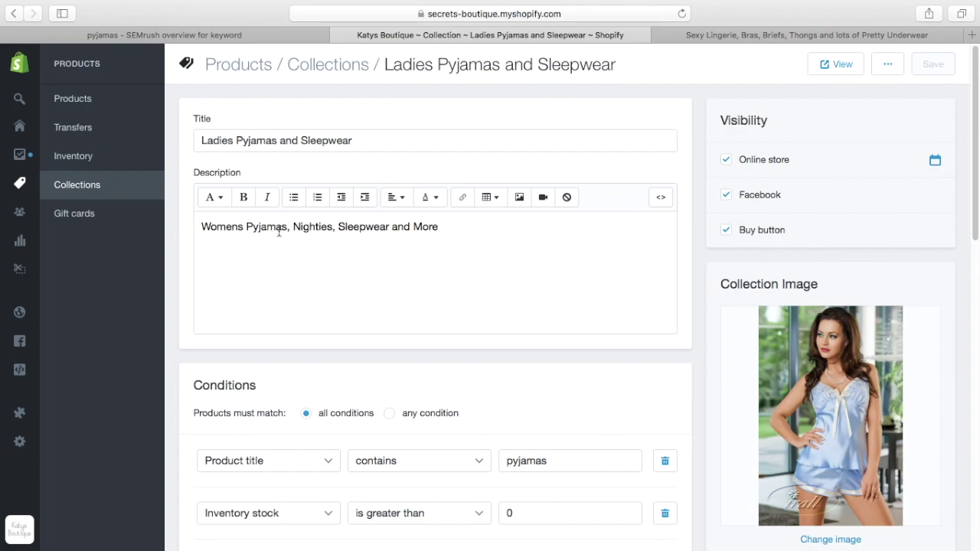
{"action": "left_click_drag", "start_coordinate": [977, 136], "coordinate": [977, 459]}
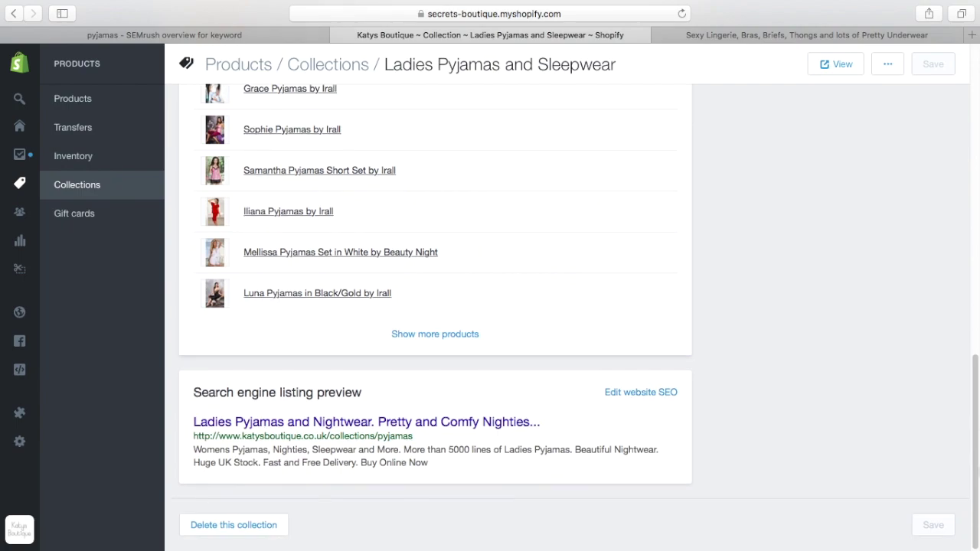
{"action": "left_click", "coordinate": [665, 392]}
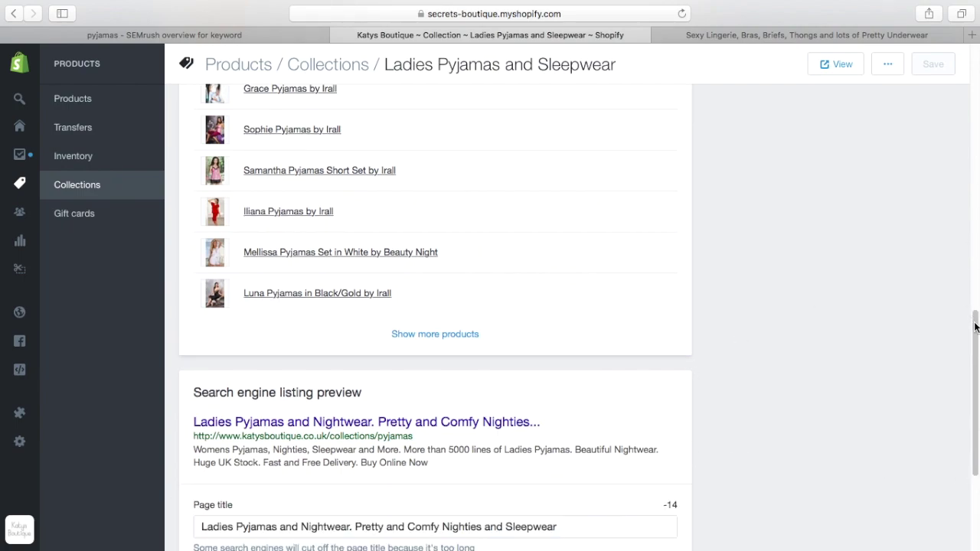
{"action": "left_click_drag", "start_coordinate": [976, 328], "coordinate": [975, 399]}
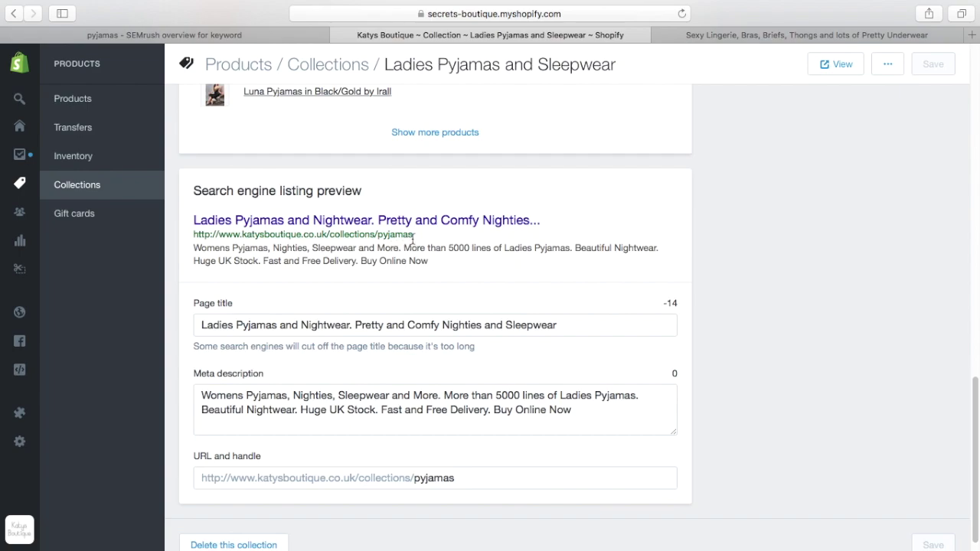
{"action": "left_click_drag", "start_coordinate": [414, 235], "coordinate": [390, 236]}
Step: Switch to the Katys Boutique storefront and look through the categories under Lingerie, After Dark and Nightwear
{"action": "left_click", "coordinate": [868, 32]}
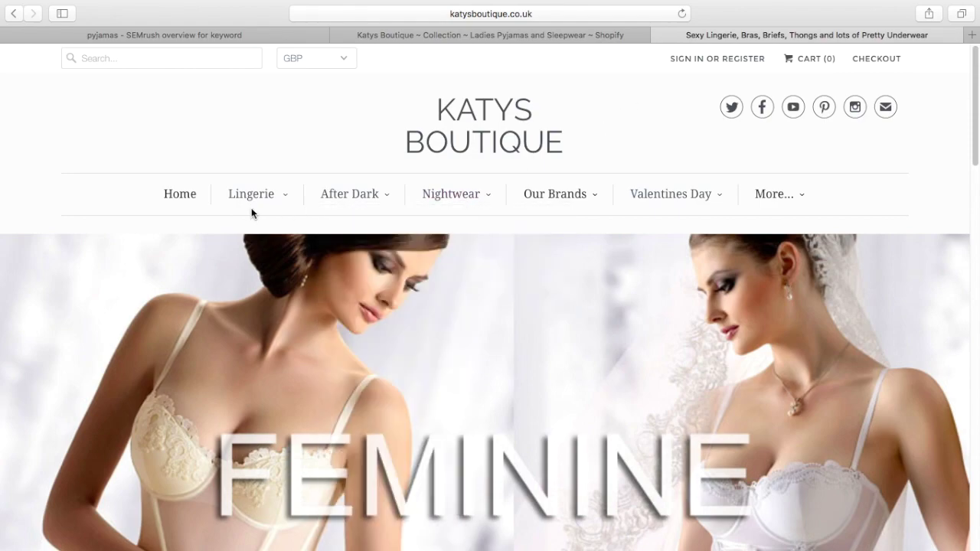
{"action": "mouse_move", "coordinate": [252, 204]}
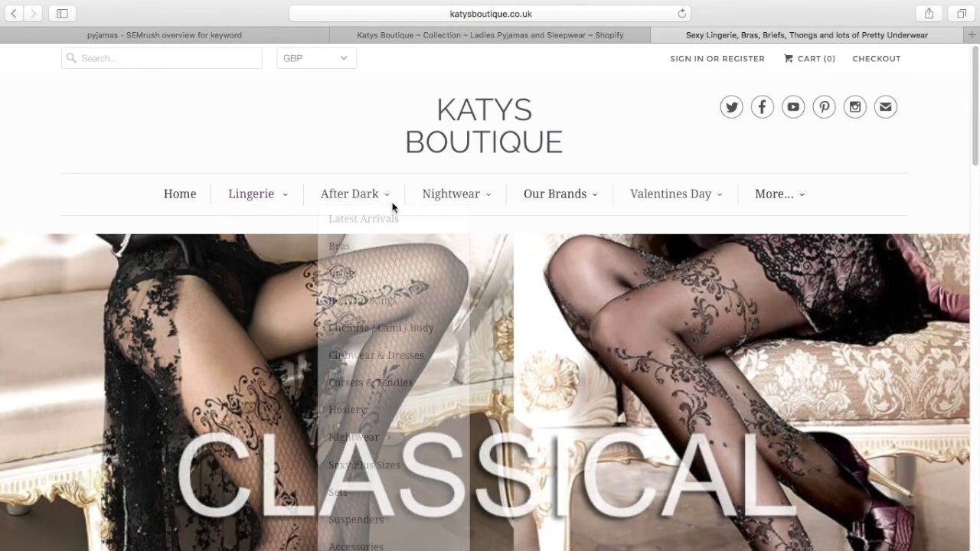
{"action": "mouse_move", "coordinate": [468, 197]}
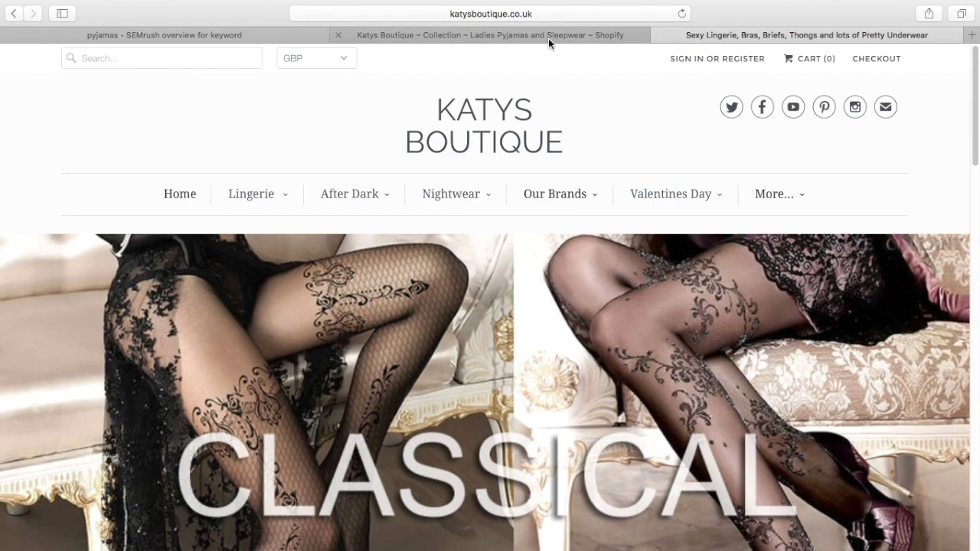
Step: Return to Shopify's collection list, change the search to "pajamas" and open the Ladies Pajamas and Sleepwear collection
{"action": "left_click", "coordinate": [548, 39]}
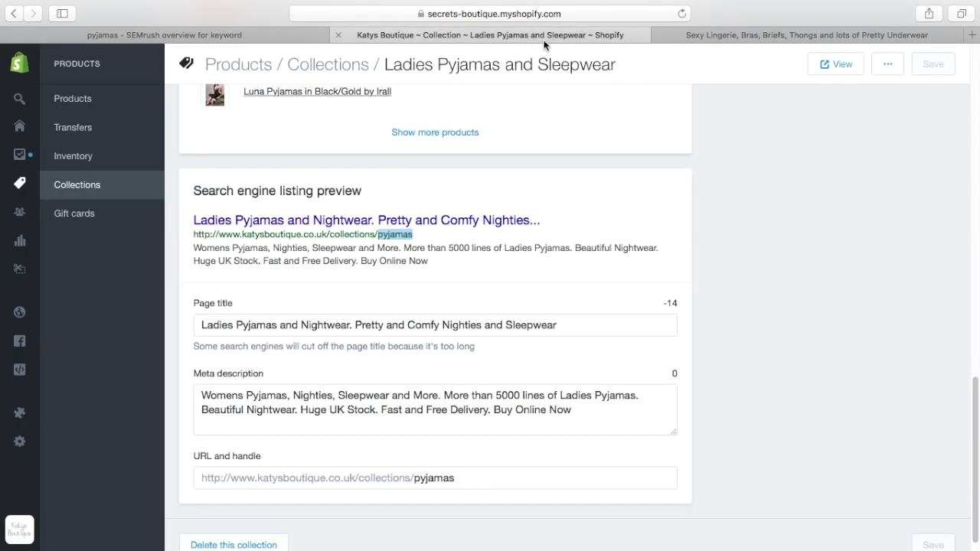
{"action": "right_click", "coordinate": [976, 383]}
{"action": "key", "text": "Escape"}
{"action": "scroll", "coordinate": [976, 393], "scroll_direction": "up", "scroll_amount": 15}
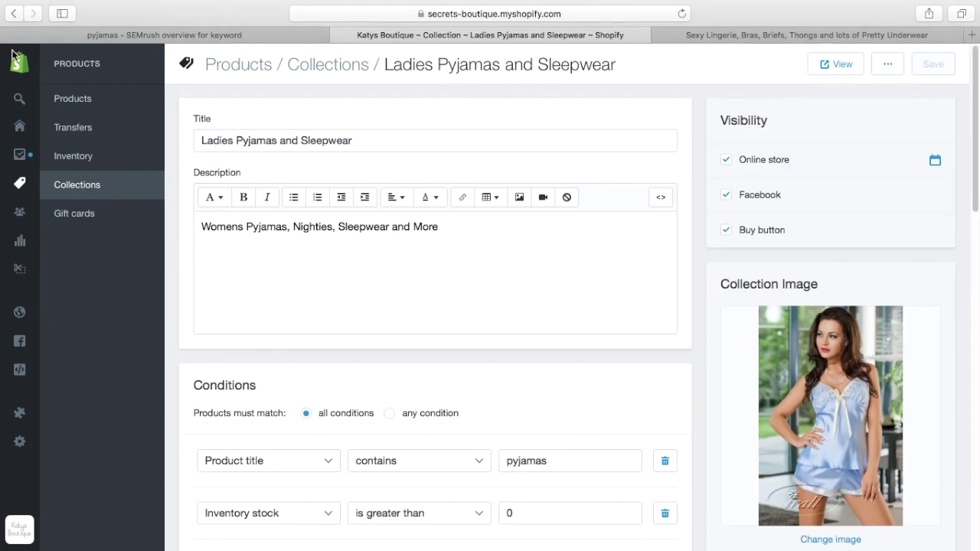
{"action": "left_click", "coordinate": [14, 14]}
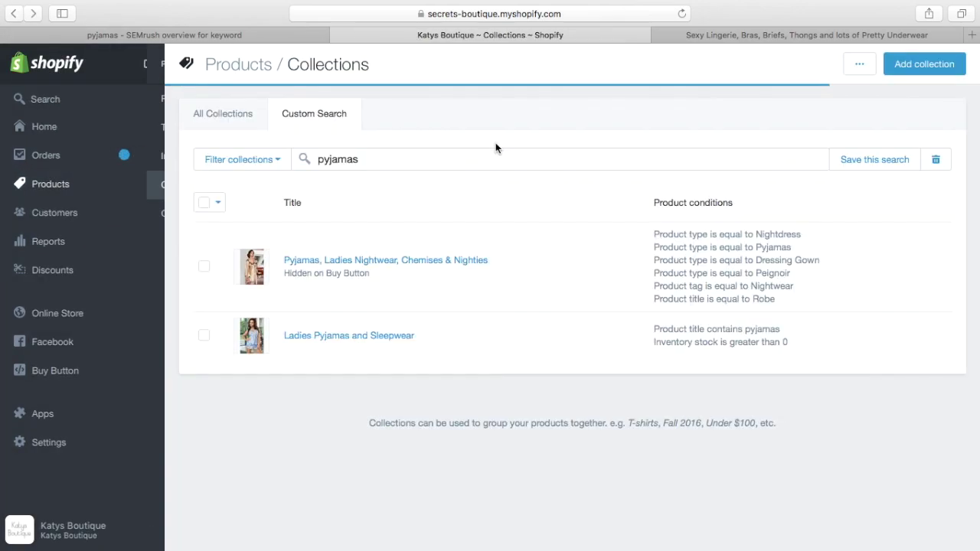
{"action": "left_click", "coordinate": [329, 160]}
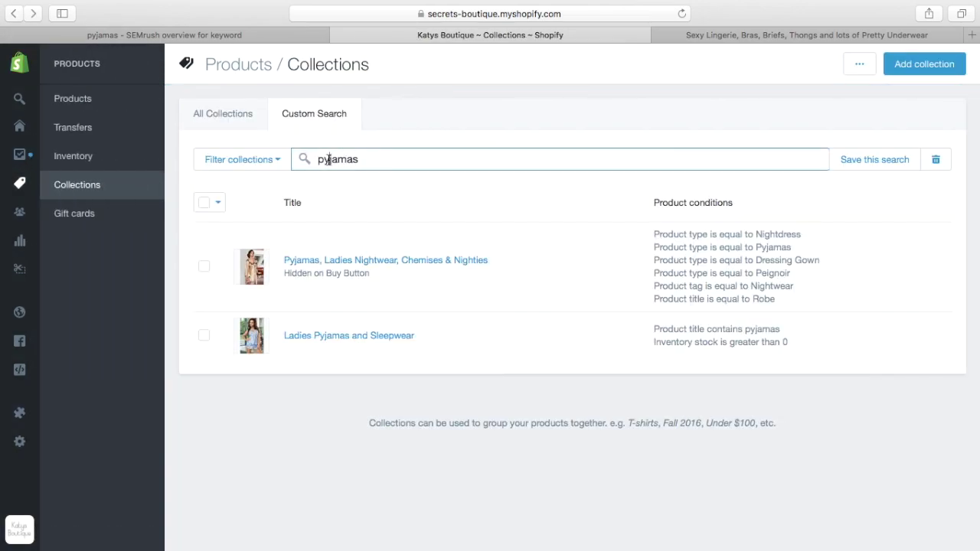
{"action": "key", "text": "BackSpace"}
{"action": "type", "text": "a"}
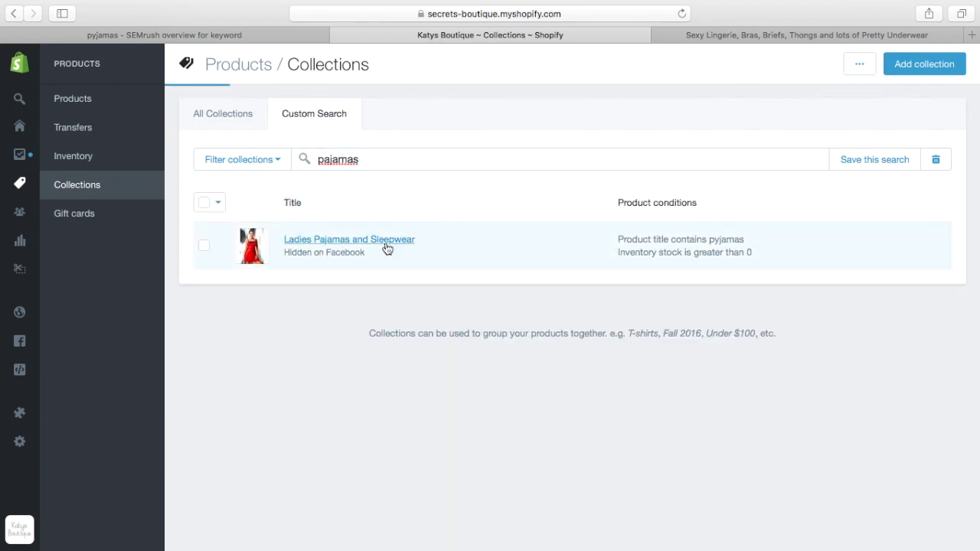
{"action": "left_click", "coordinate": [386, 247]}
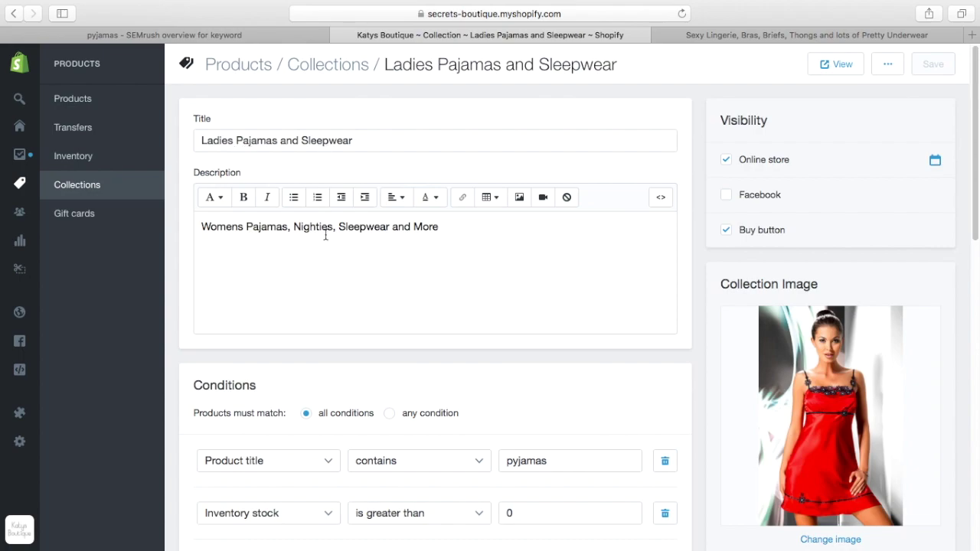
Step: Review the Ladies Pajamas and Sleepwear collection's description, conditions, products and search engine listing preview
{"action": "scroll", "coordinate": [437, 141], "scroll_direction": "down", "scroll_amount": 10}
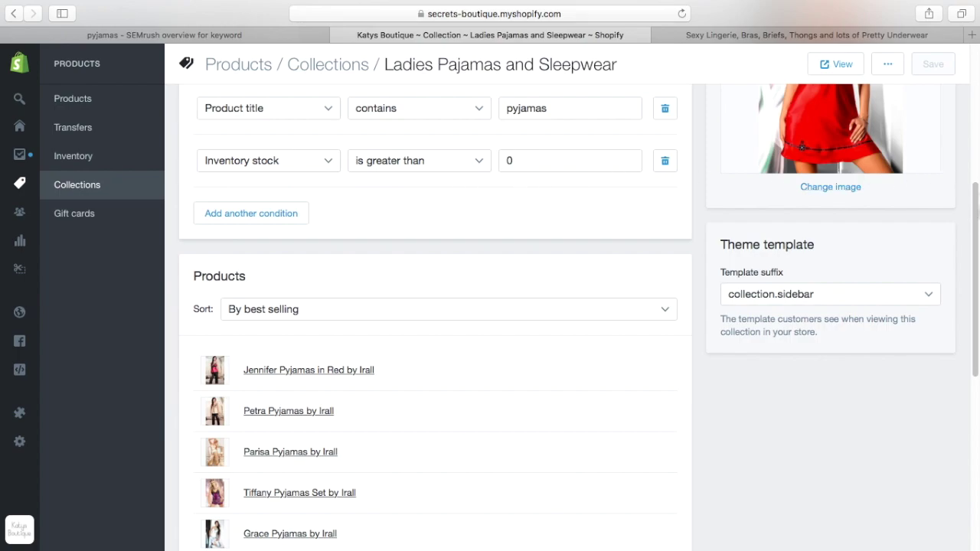
{"action": "scroll", "coordinate": [949, 184], "scroll_direction": "down", "scroll_amount": 5}
{"action": "scroll", "coordinate": [579, 317], "scroll_direction": "down", "scroll_amount": 3}
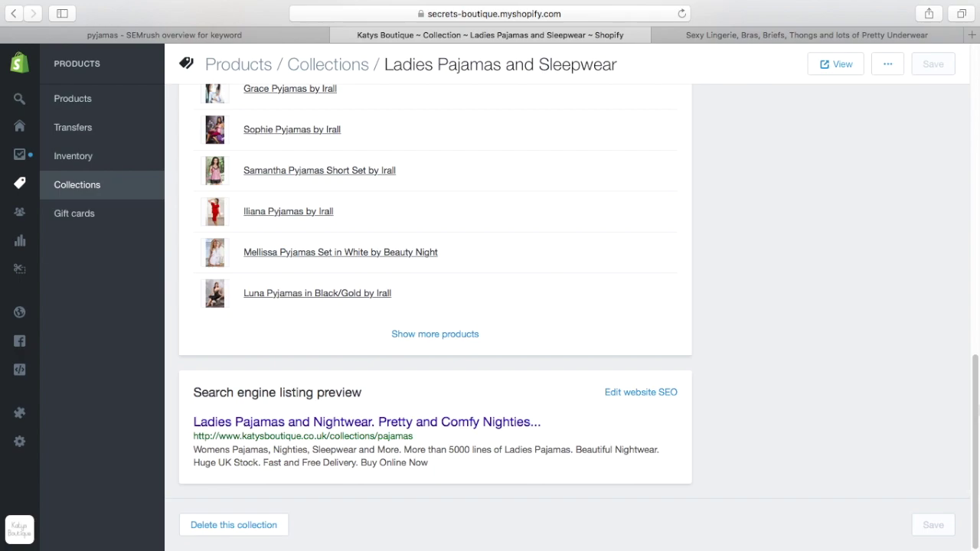
{"action": "scroll", "coordinate": [567, 318], "scroll_direction": "up", "scroll_amount": 15}
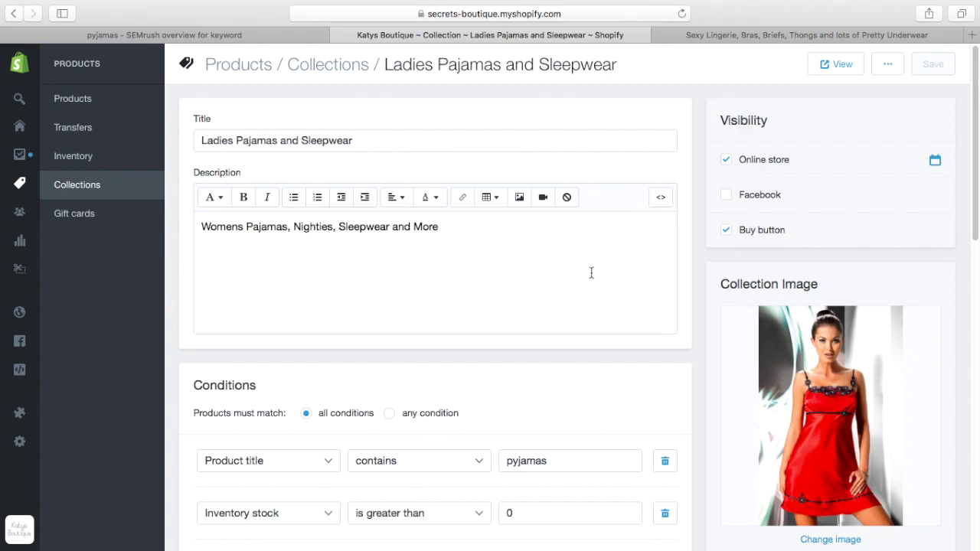
{"action": "left_click_drag", "start_coordinate": [979, 159], "coordinate": [978, 177]}
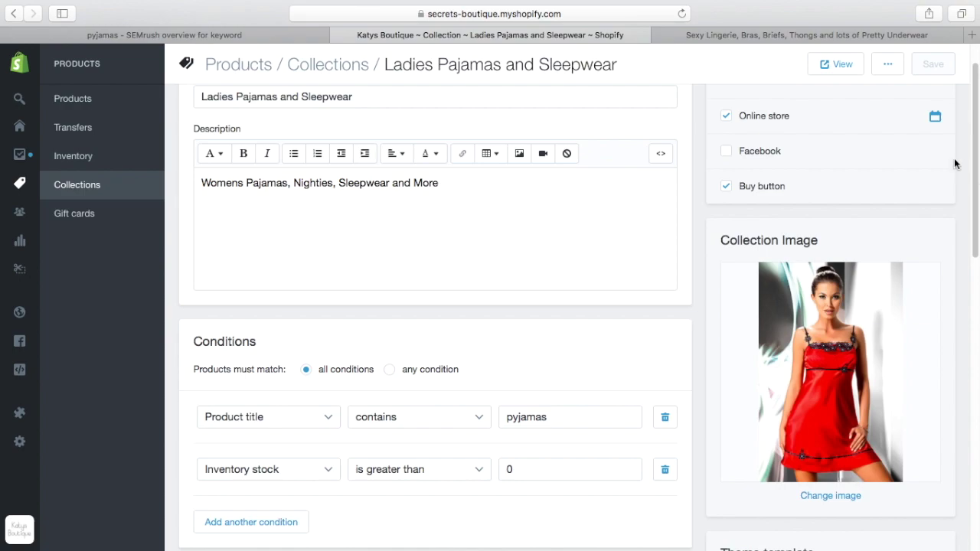
Step: Switch to SEMrush and open the Katys Boutique position tracking campaign from the dashboard's projects
{"action": "left_click", "coordinate": [258, 35]}
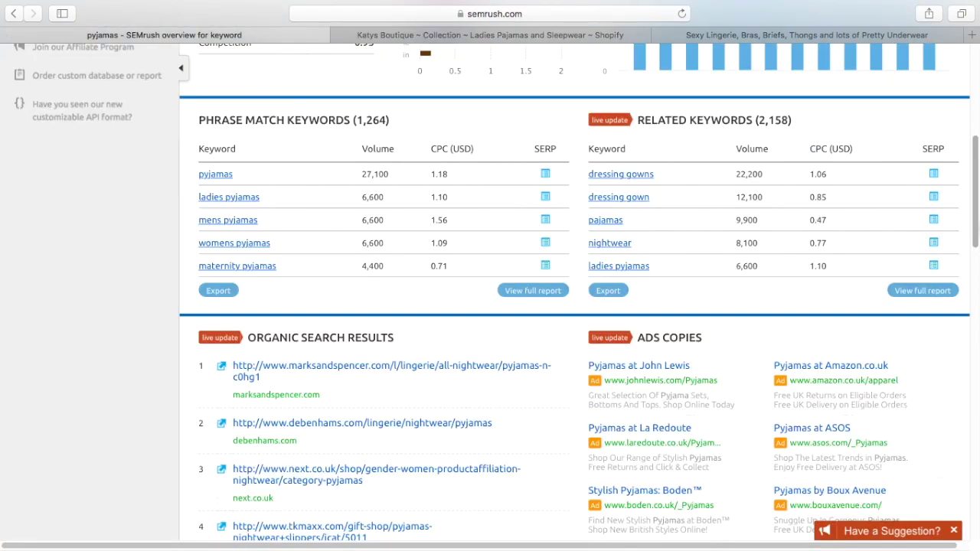
{"action": "scroll", "coordinate": [252, 163], "scroll_direction": "up", "scroll_amount": 5}
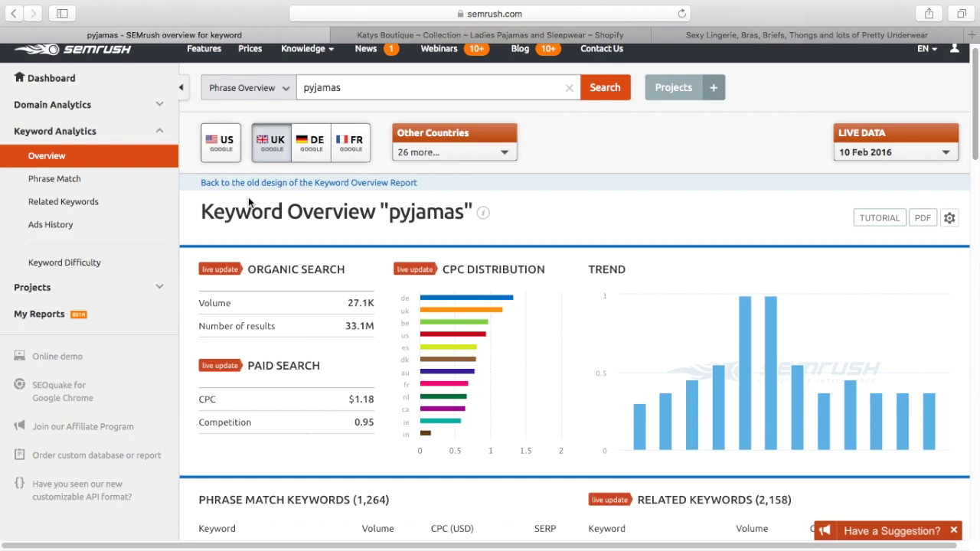
{"action": "left_click", "coordinate": [74, 161]}
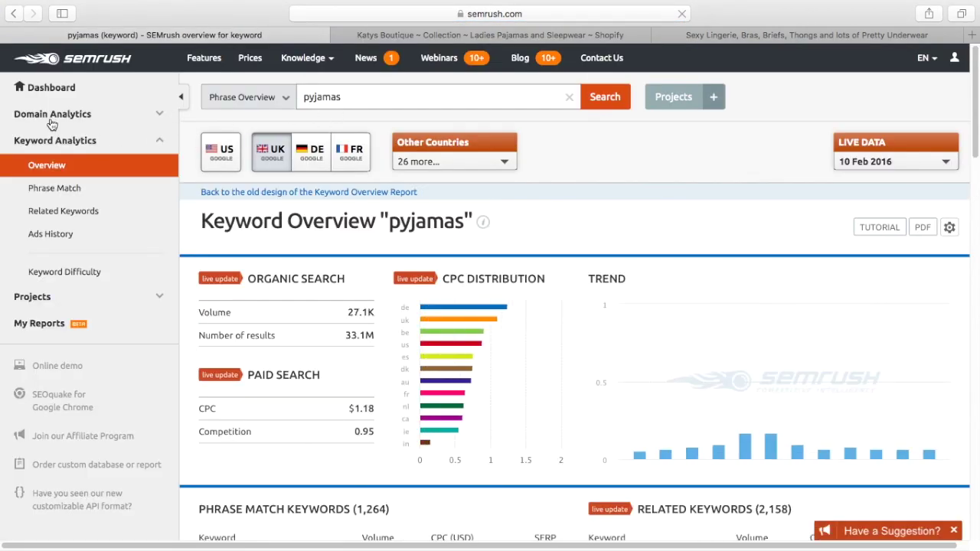
{"action": "left_click", "coordinate": [66, 88]}
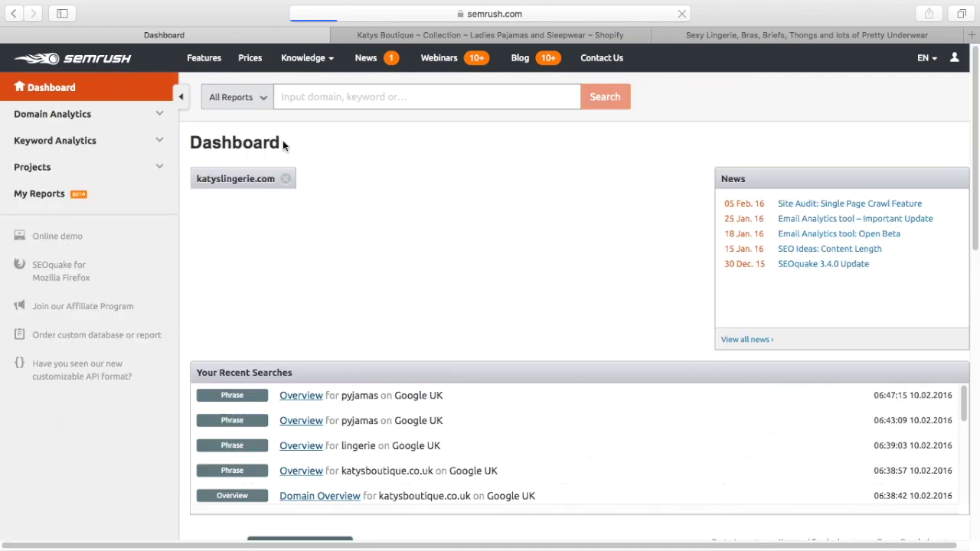
{"action": "scroll", "coordinate": [978, 177], "scroll_direction": "down", "scroll_amount": 3}
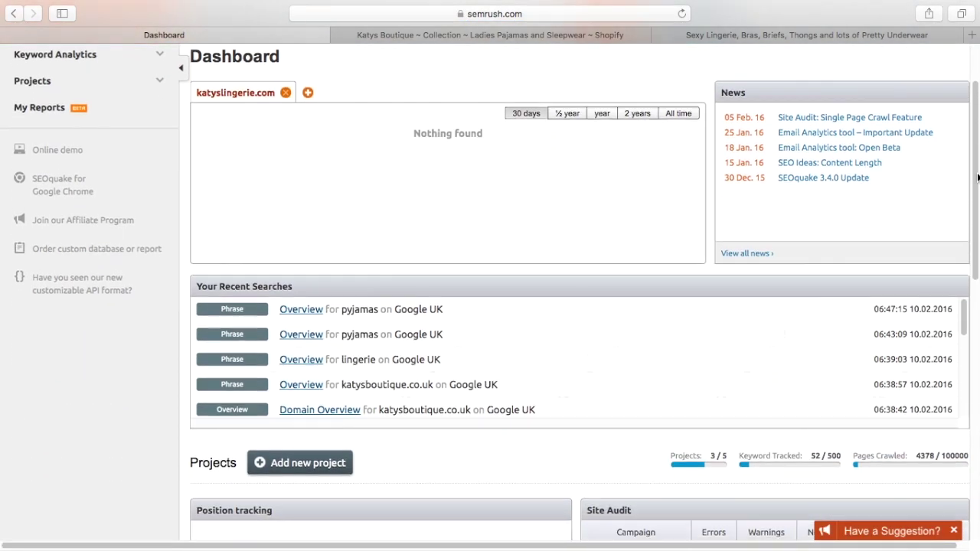
{"action": "scroll", "coordinate": [978, 177], "scroll_direction": "down", "scroll_amount": 8}
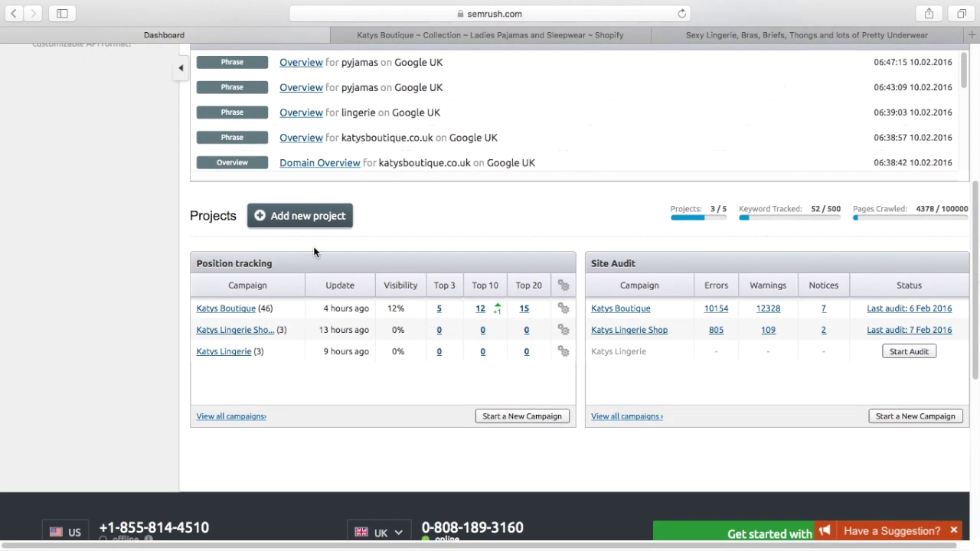
{"action": "left_click", "coordinate": [240, 309]}
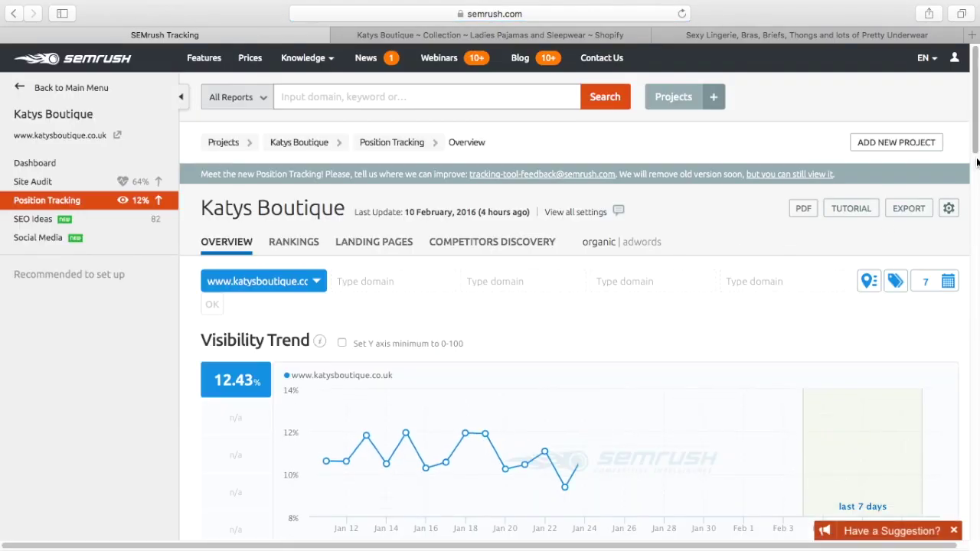
Step: Review the tracked keywords in the Rankings Overview, and search Google for "sexy underwear" in a new tab
{"action": "scroll", "coordinate": [968, 270], "scroll_direction": "down", "scroll_amount": 9}
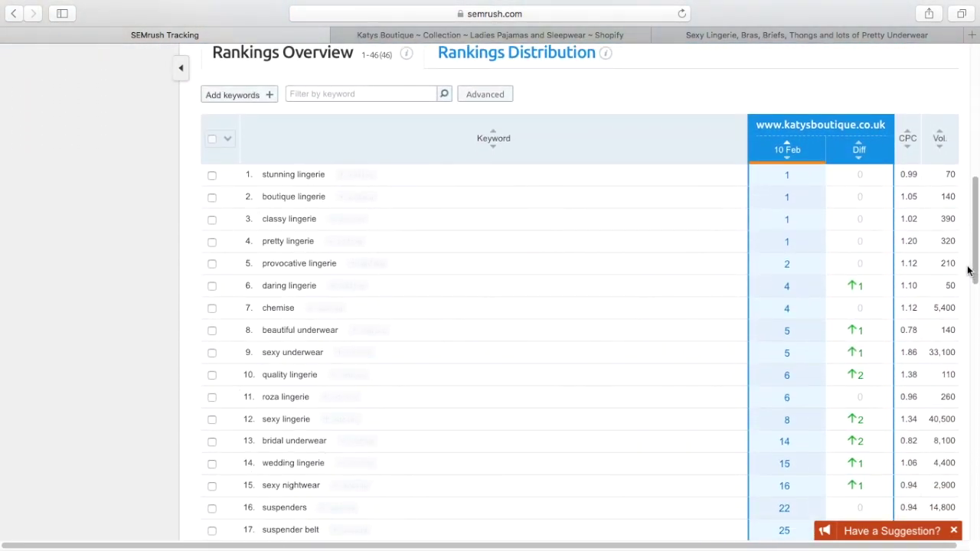
{"action": "scroll", "coordinate": [970, 268], "scroll_direction": "down", "scroll_amount": 3}
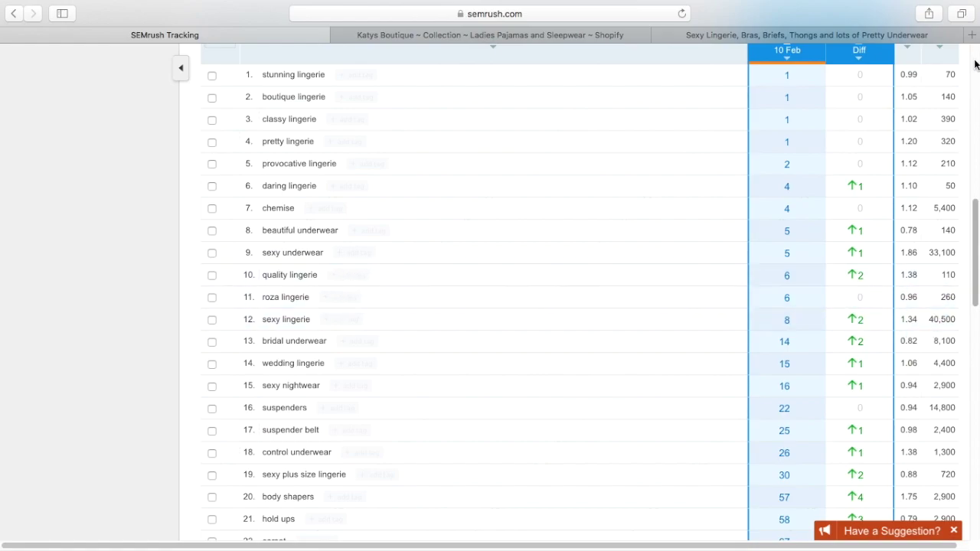
{"action": "left_click", "coordinate": [971, 35]}
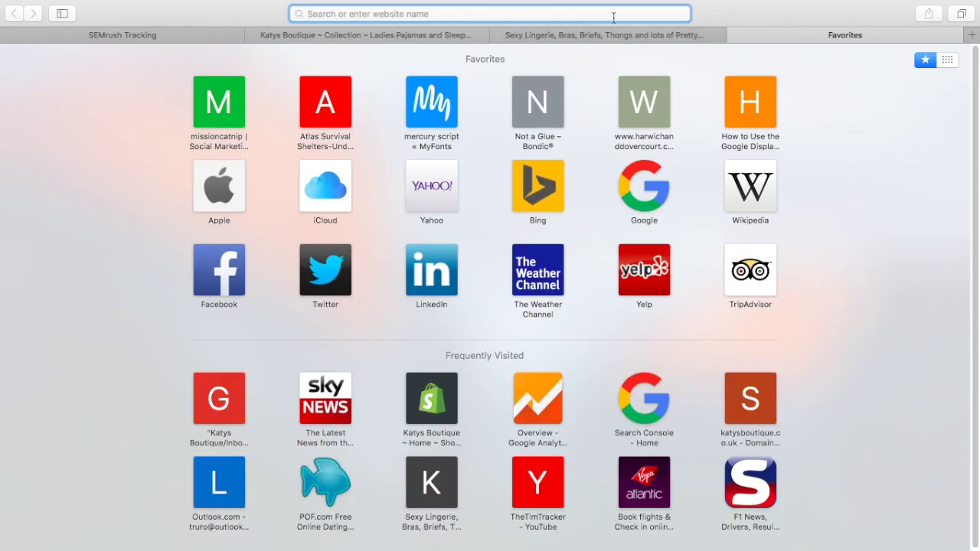
{"action": "type", "text": "sexy "}
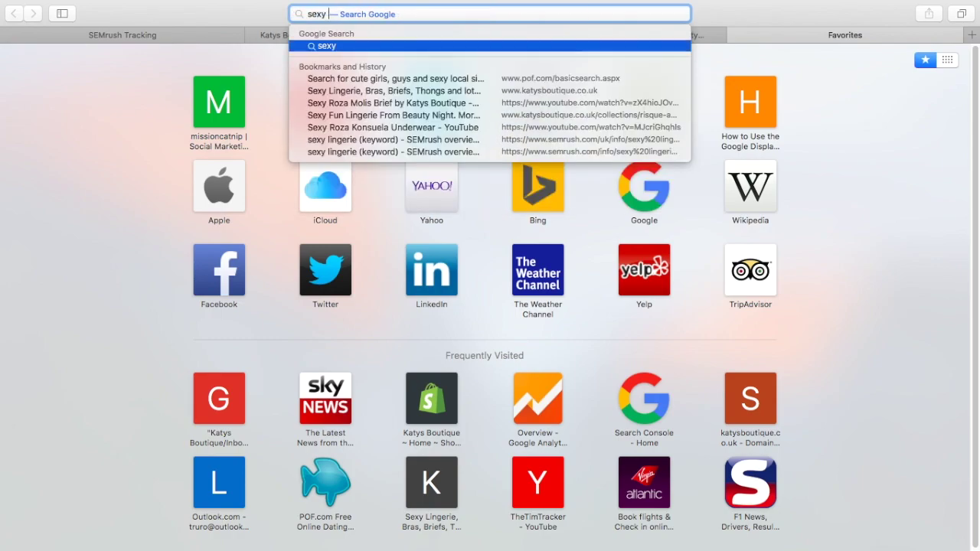
{"action": "type", "text": "underwear"}
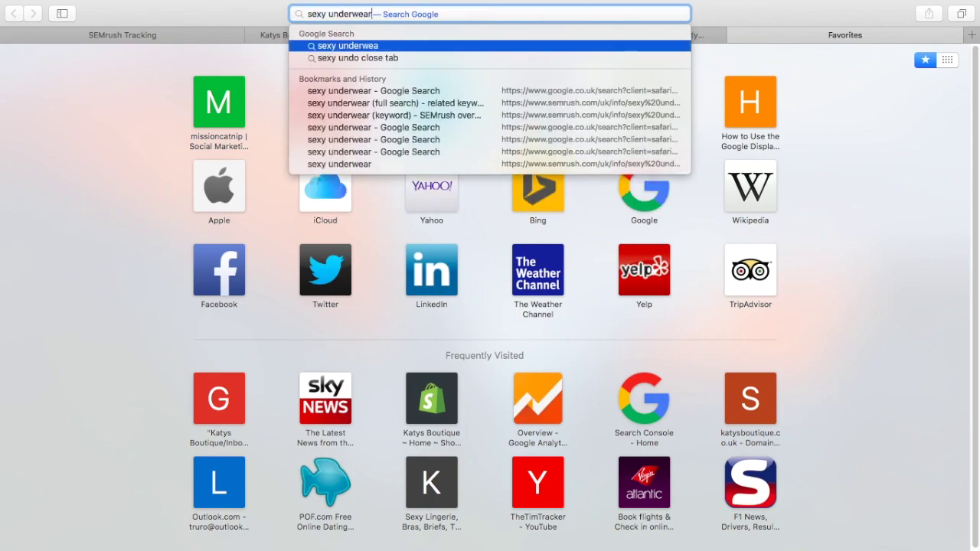
{"action": "key", "text": "Escape"}
{"action": "key", "text": "Return"}
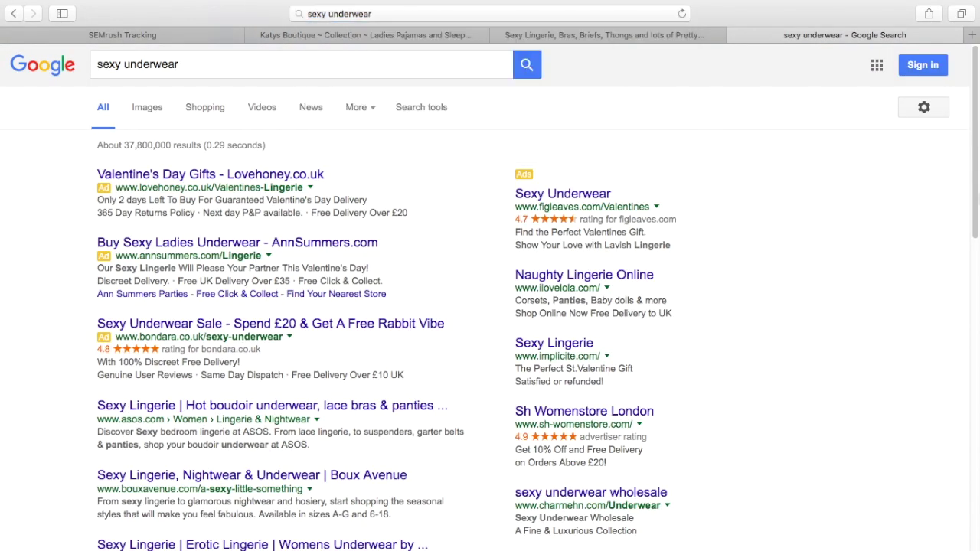
Step: Look for the Katys Boutique listing in the Google results, close the search tab and return to SEMrush
{"action": "scroll", "coordinate": [978, 188], "scroll_direction": "down", "scroll_amount": 10}
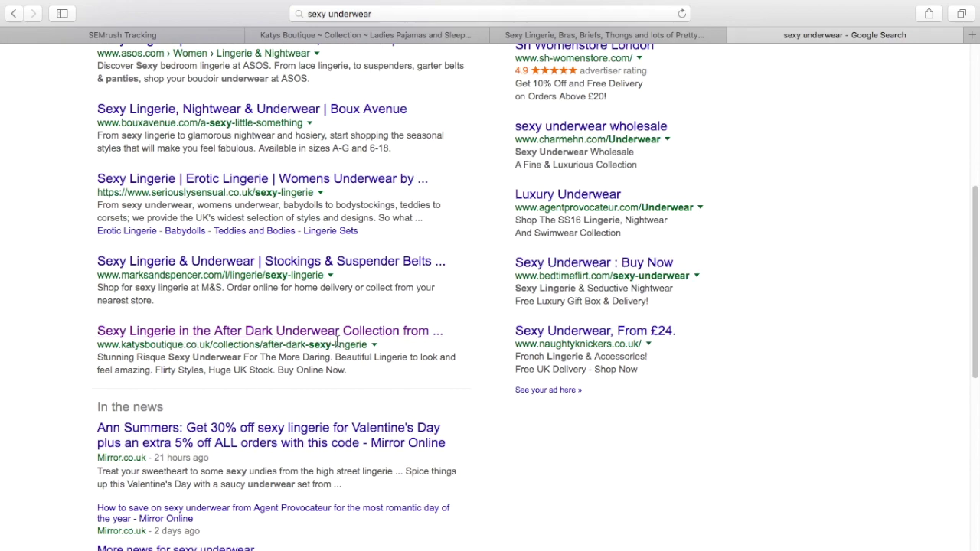
{"action": "left_click", "coordinate": [737, 35]}
{"action": "left_click", "coordinate": [541, 35]}
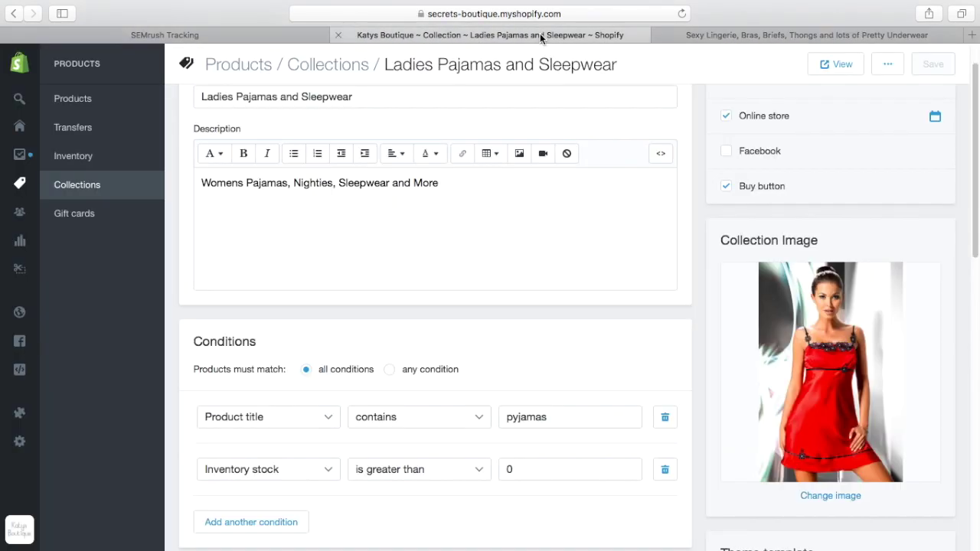
{"action": "left_click", "coordinate": [244, 36]}
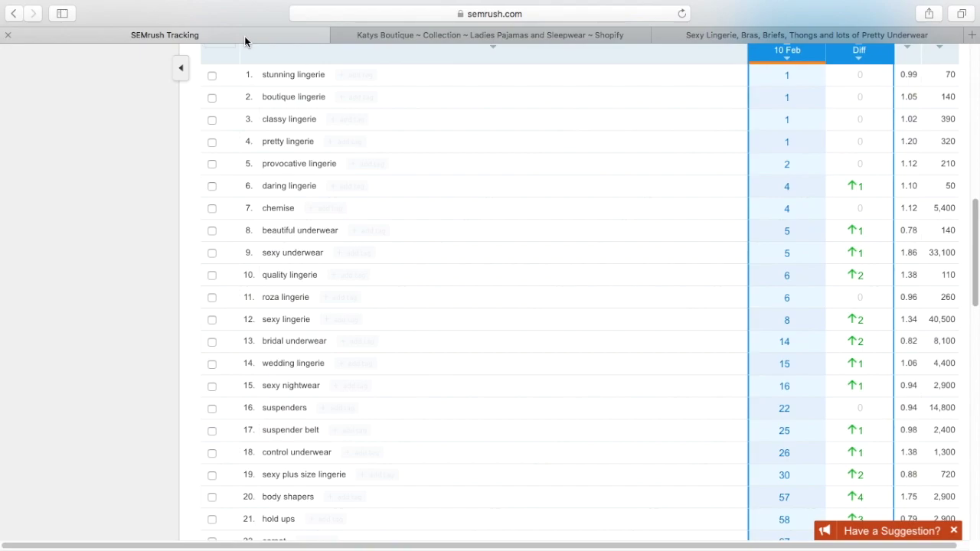
Step: Return to the start of the Position Tracking overview and log out of the SEMrush account
{"action": "right_click", "coordinate": [977, 216]}
{"action": "left_click", "coordinate": [975, 144]}
{"action": "right_click", "coordinate": [976, 210]}
{"action": "left_click", "coordinate": [976, 104]}
{"action": "left_click_drag", "start_coordinate": [978, 216], "coordinate": [977, 77]}
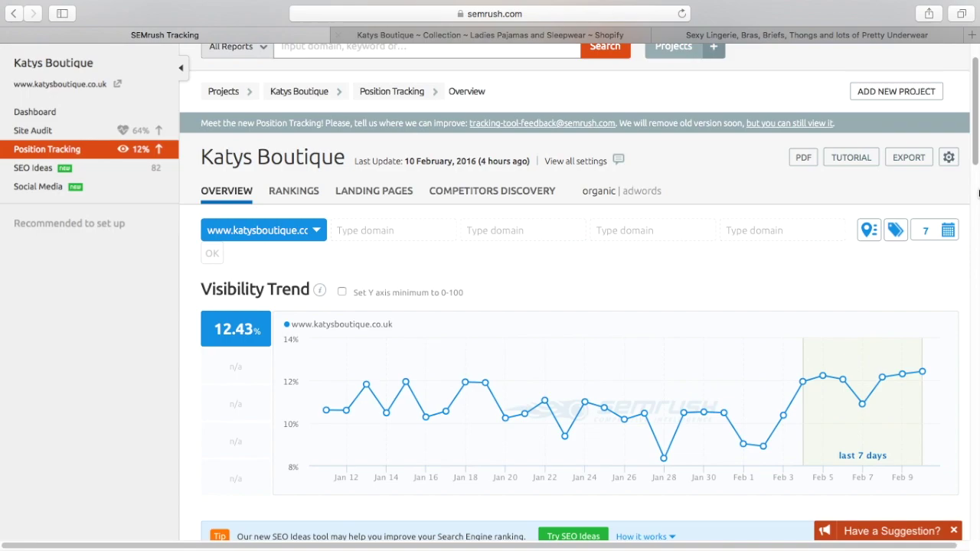
{"action": "scroll", "coordinate": [977, 146], "scroll_direction": "up", "scroll_amount": 2}
{"action": "left_click", "coordinate": [960, 66]}
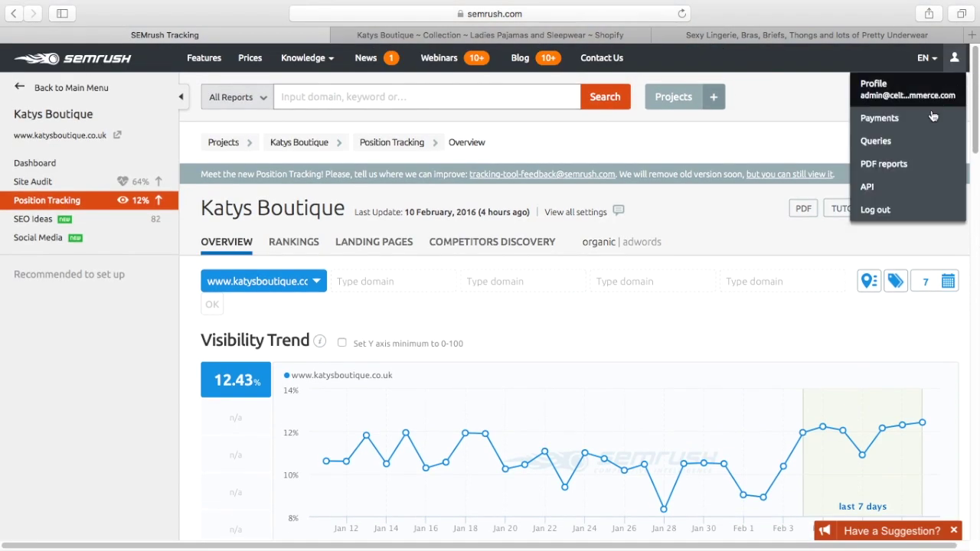
{"action": "left_click", "coordinate": [886, 212]}
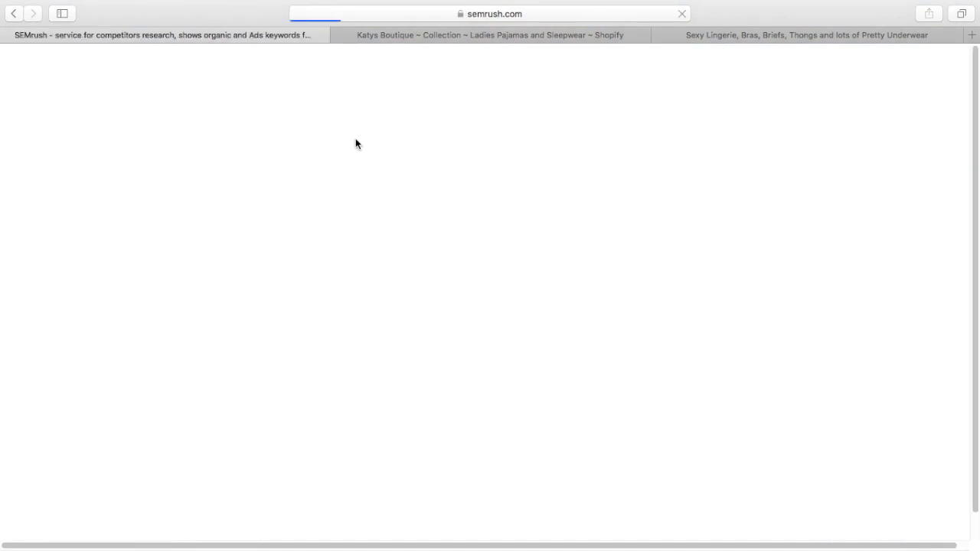
Step: Look up the domain katysboutique.co.uk in SEMrush's UK database
{"action": "type", "text": "katysbout"}
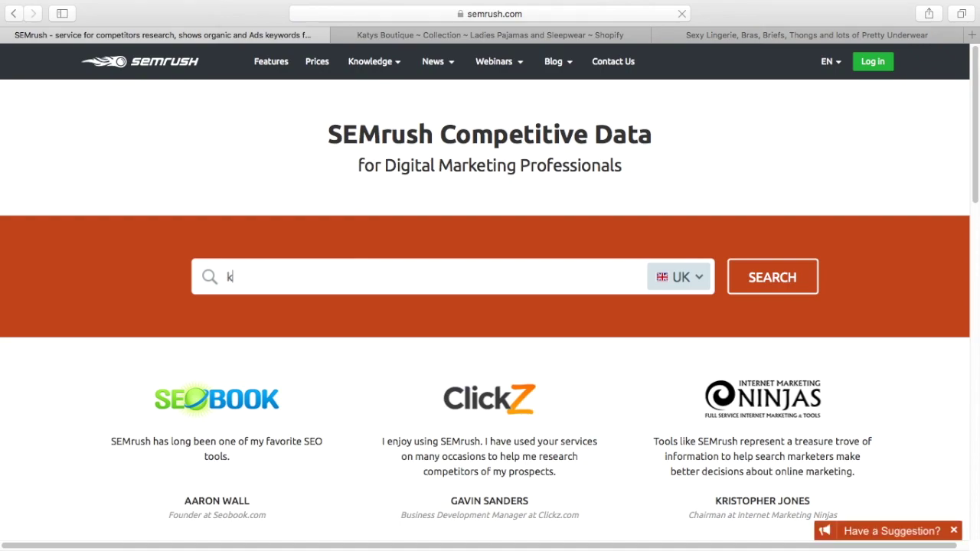
{"action": "type", "text": "ique.co.uk"}
{"action": "key", "text": "Return"}
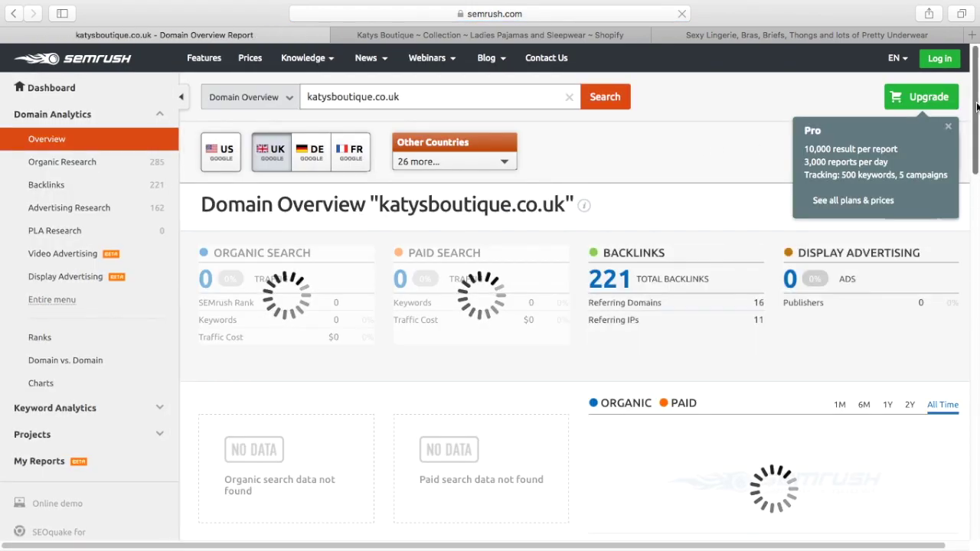
Step: Examine the domain overview's organic and paid traffic trend, top organic keywords, position distribution and search summary figures
{"action": "scroll", "coordinate": [977, 128], "scroll_direction": "down", "scroll_amount": 3}
{"action": "scroll", "coordinate": [977, 128], "scroll_direction": "down", "scroll_amount": 2}
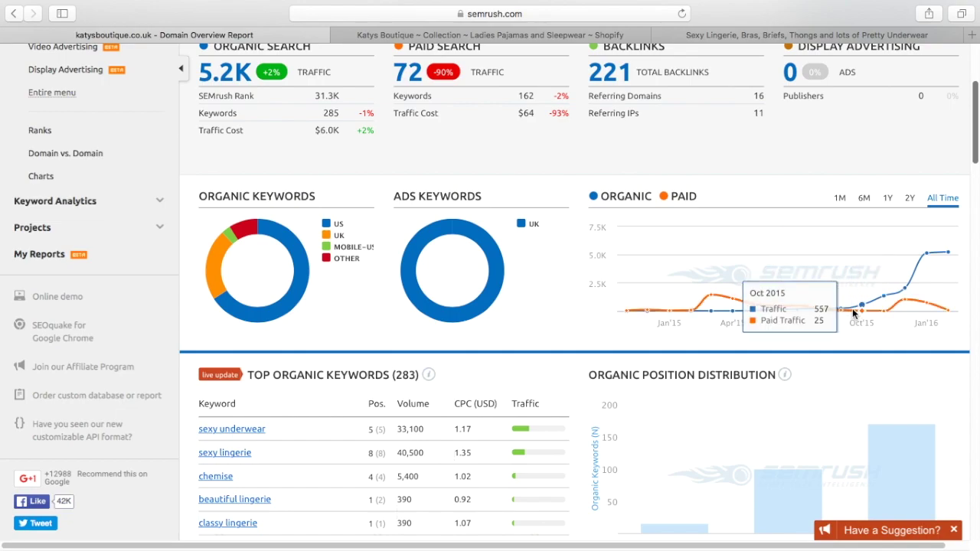
{"action": "mouse_move", "coordinate": [900, 293]}
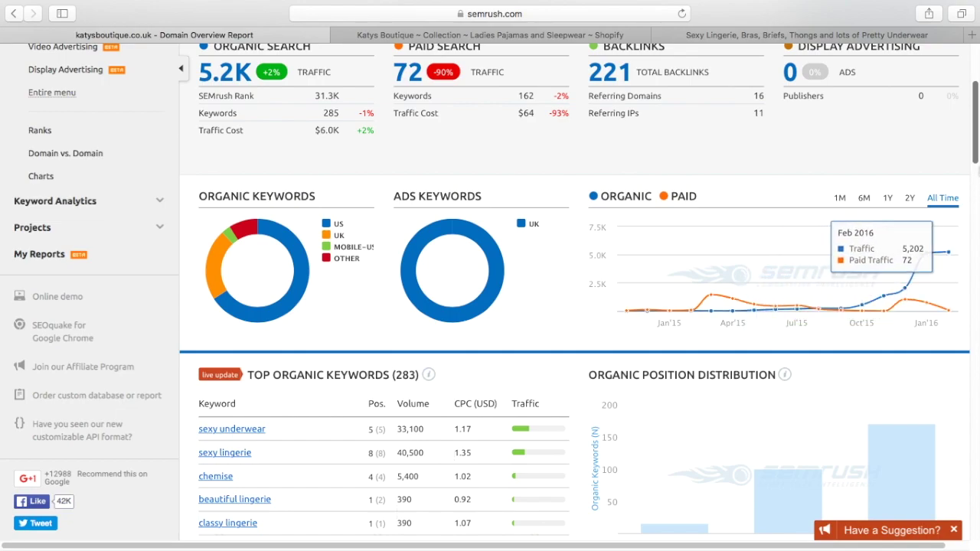
{"action": "left_click_drag", "start_coordinate": [978, 157], "coordinate": [977, 186]}
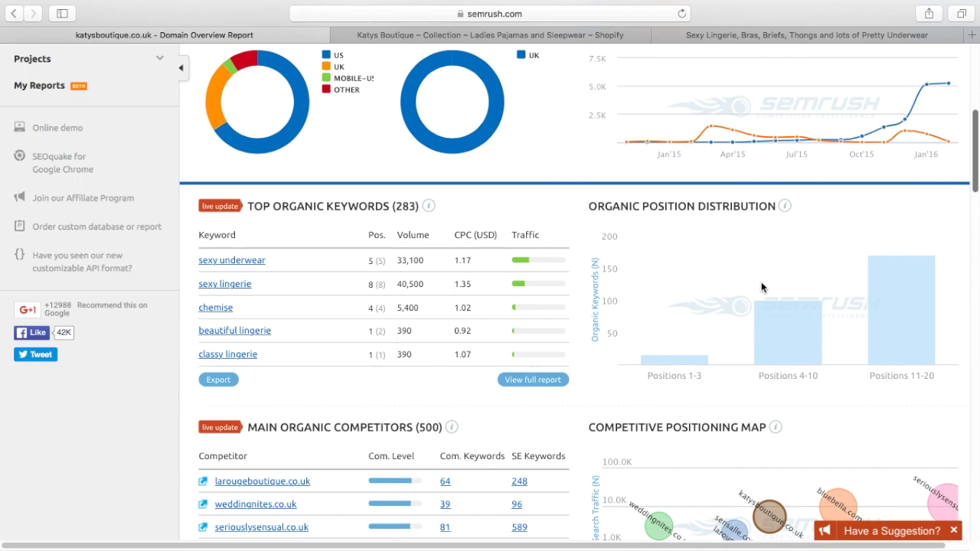
{"action": "left_click_drag", "start_coordinate": [974, 176], "coordinate": [975, 159]}
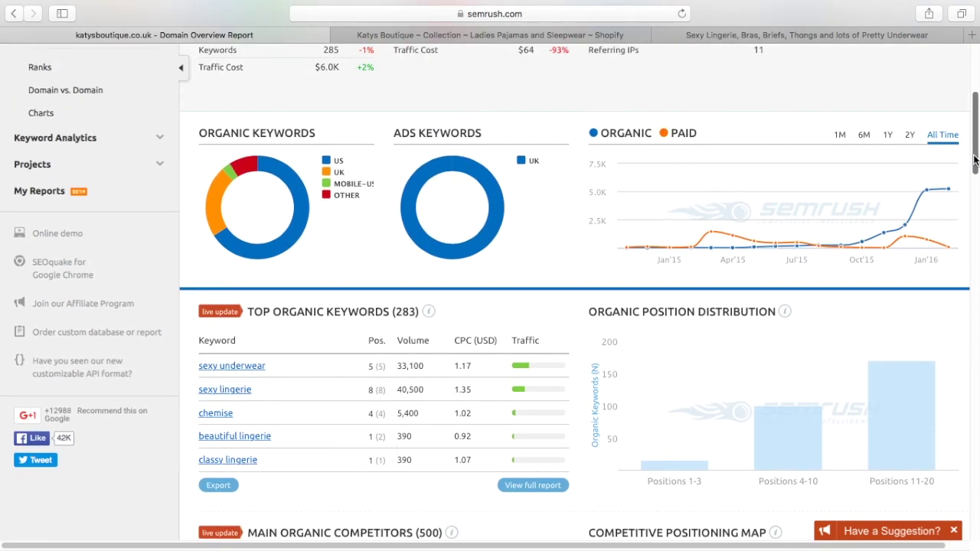
{"action": "mouse_move", "coordinate": [942, 190]}
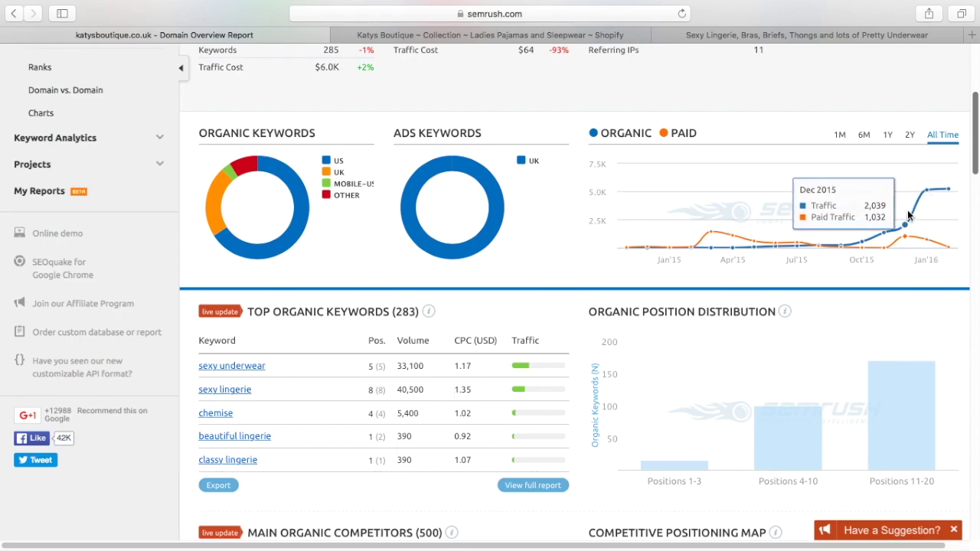
{"action": "mouse_move", "coordinate": [798, 235]}
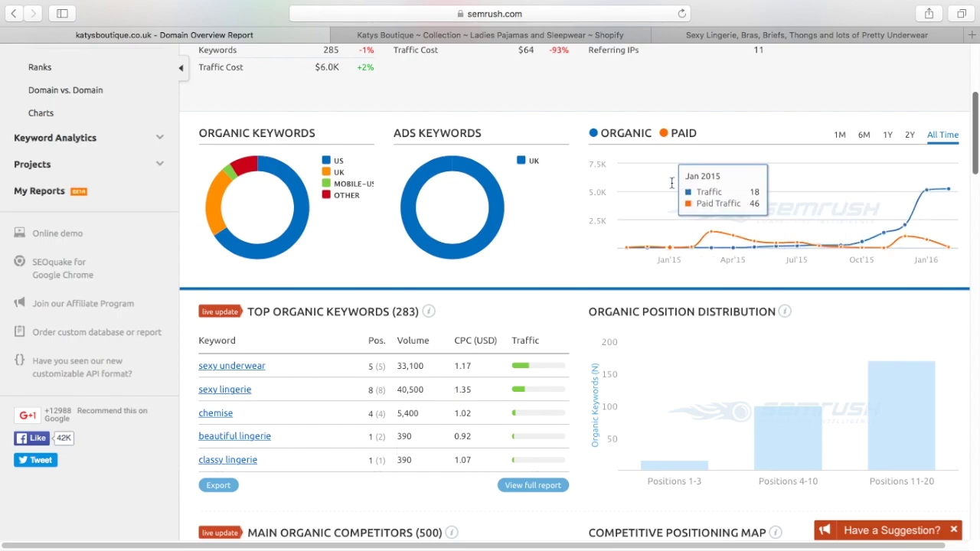
{"action": "mouse_move", "coordinate": [762, 185]}
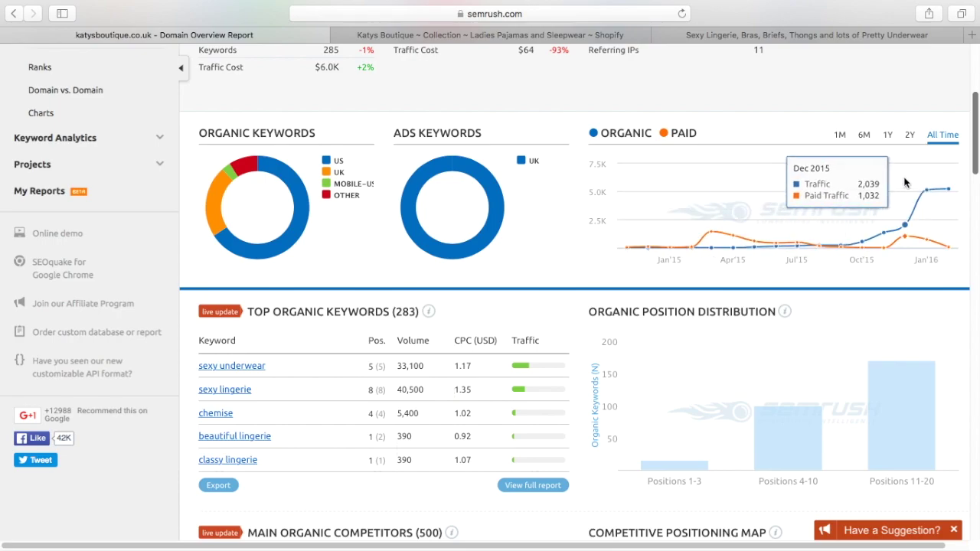
{"action": "left_click_drag", "start_coordinate": [977, 144], "coordinate": [975, 115]}
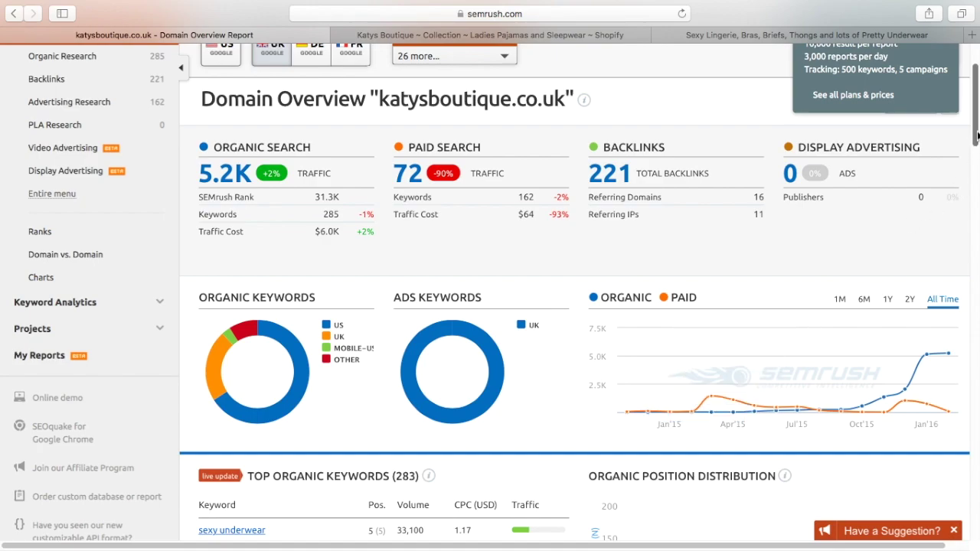
{"action": "left_click_drag", "start_coordinate": [977, 136], "coordinate": [977, 140]}
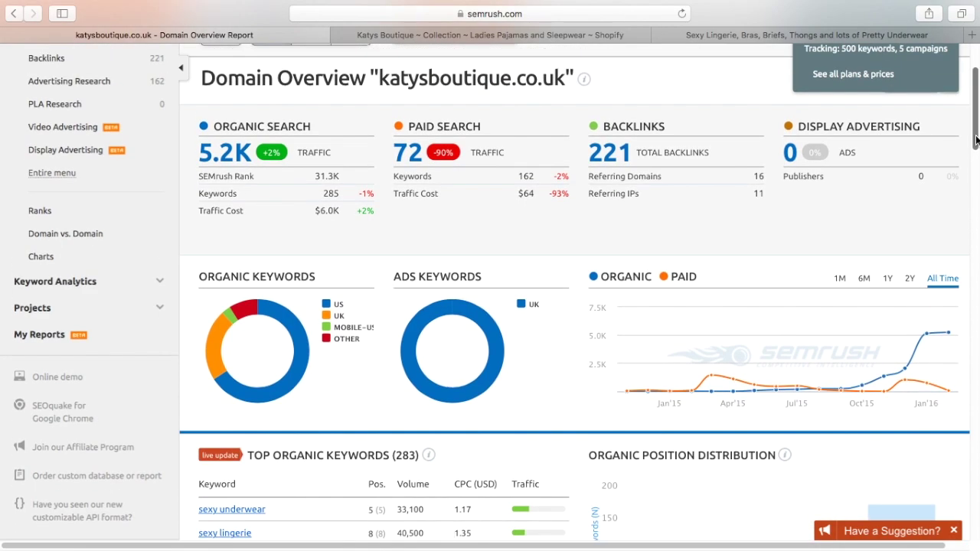
{"action": "left_click_drag", "start_coordinate": [976, 140], "coordinate": [976, 133]}
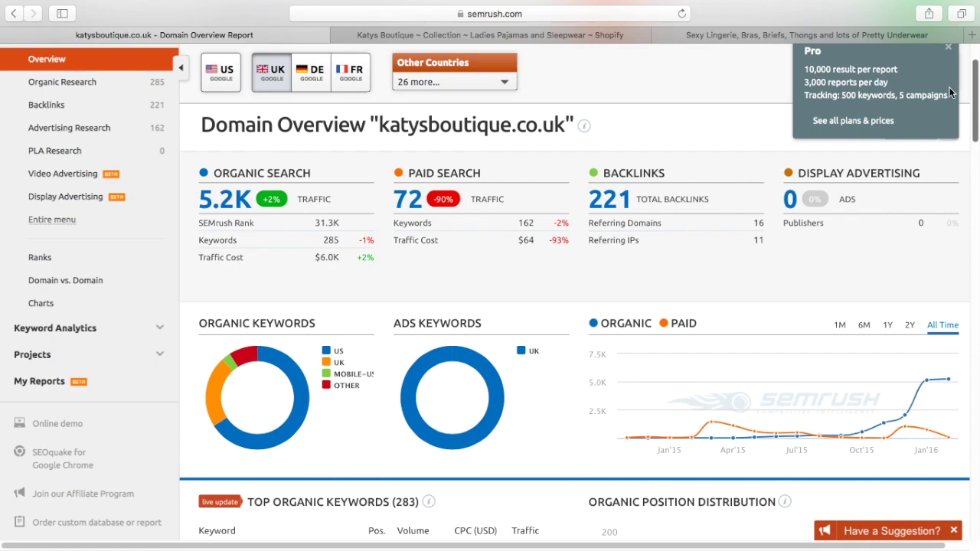
{"action": "mouse_move", "coordinate": [266, 3]}
{"action": "left_click", "coordinate": [53, 7]}
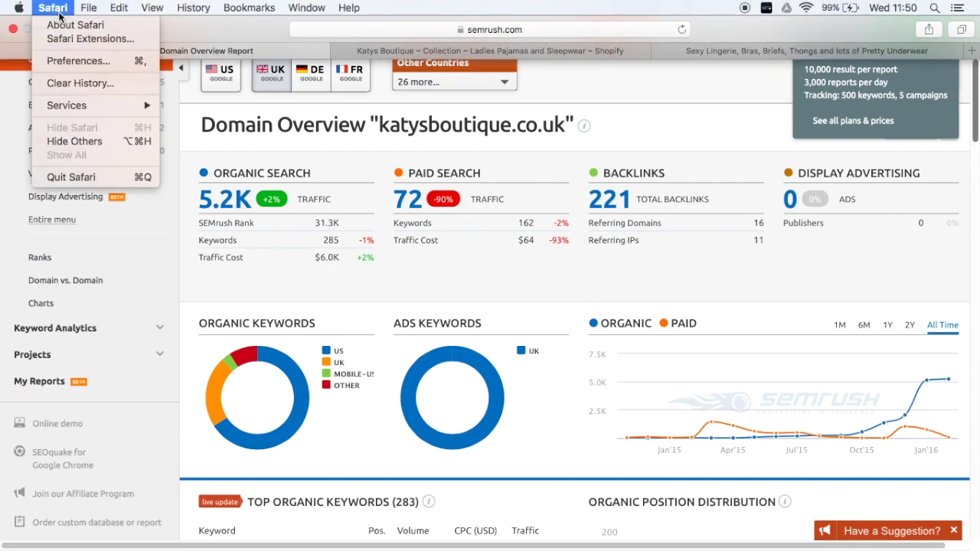